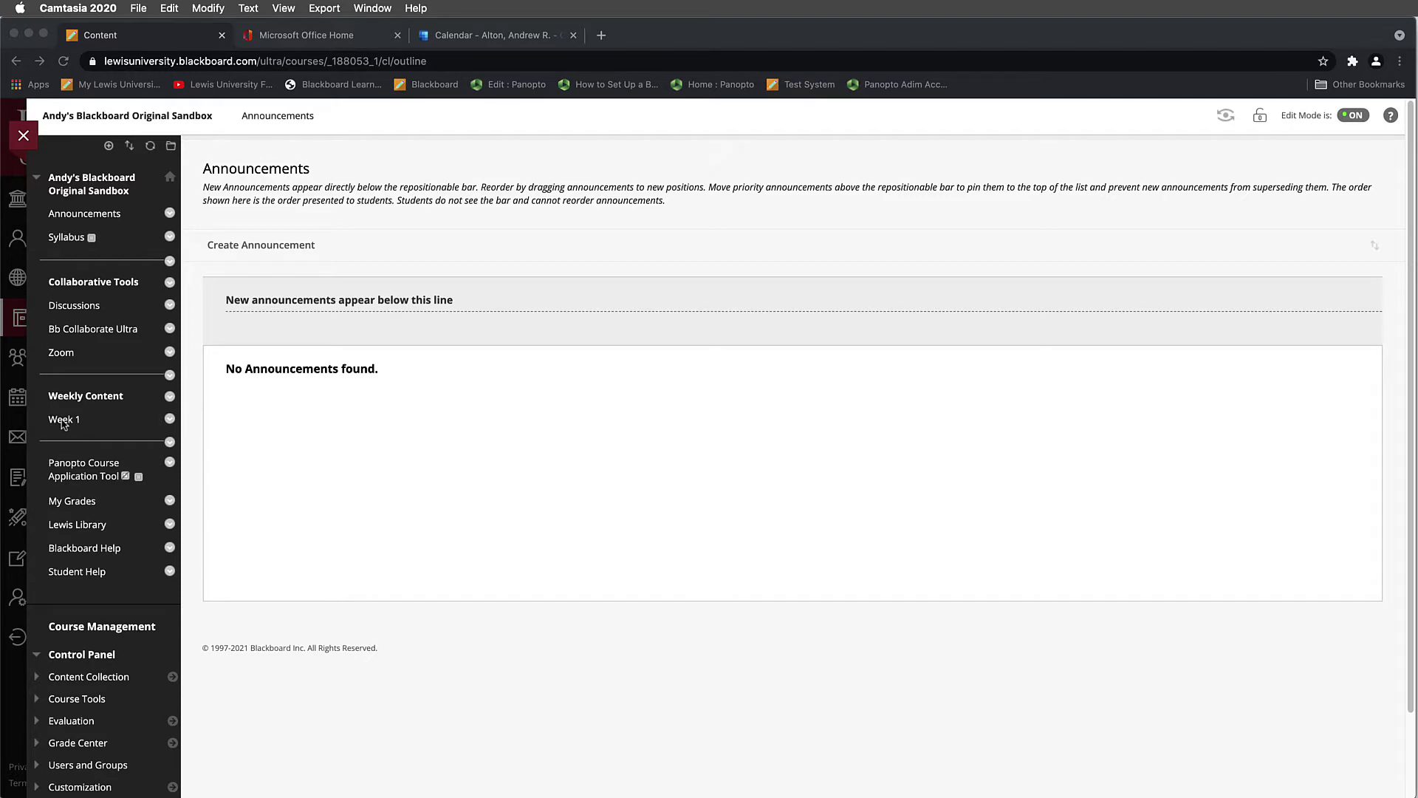
Open the VoiceThread Example Video in the course's Week 1 content and play it.
click(63, 420)
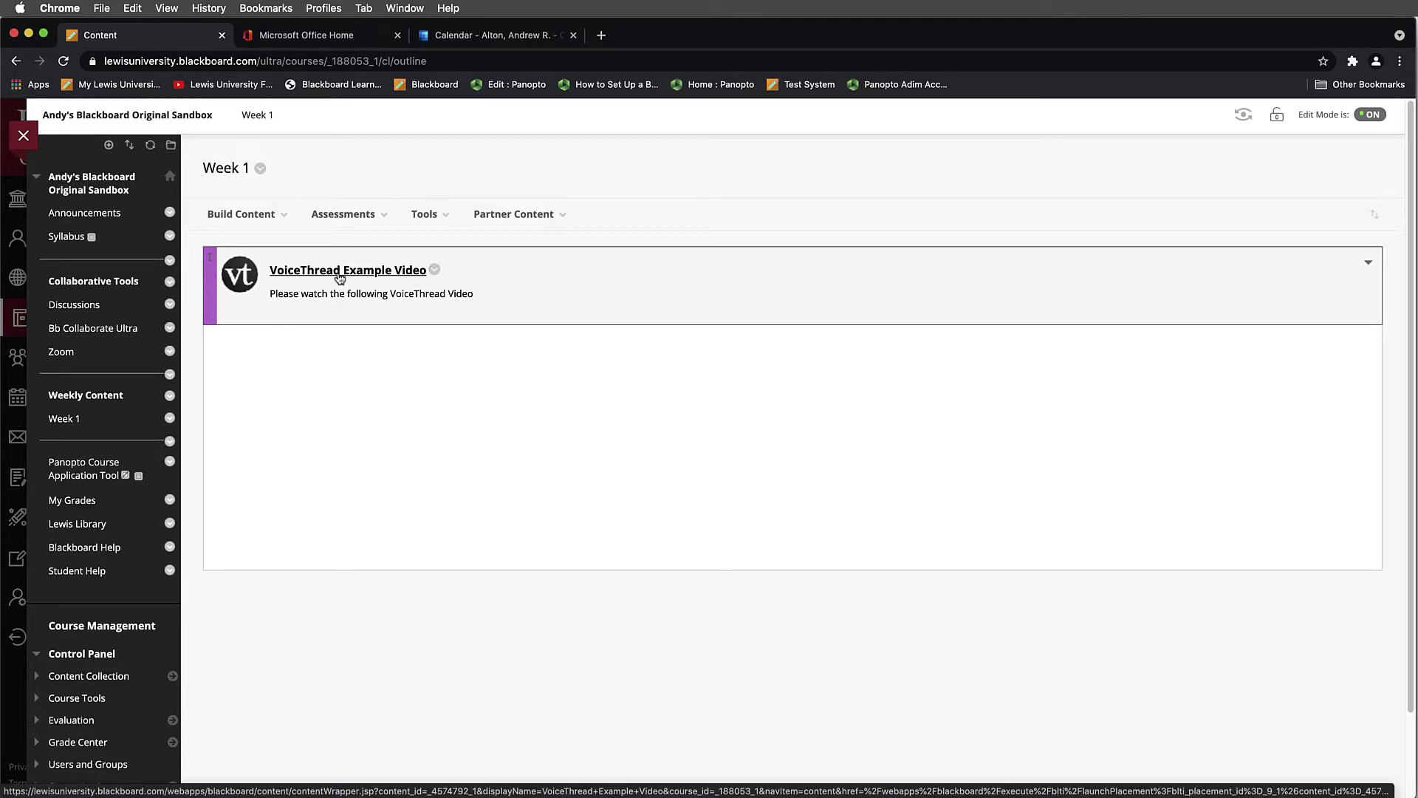
click(340, 277)
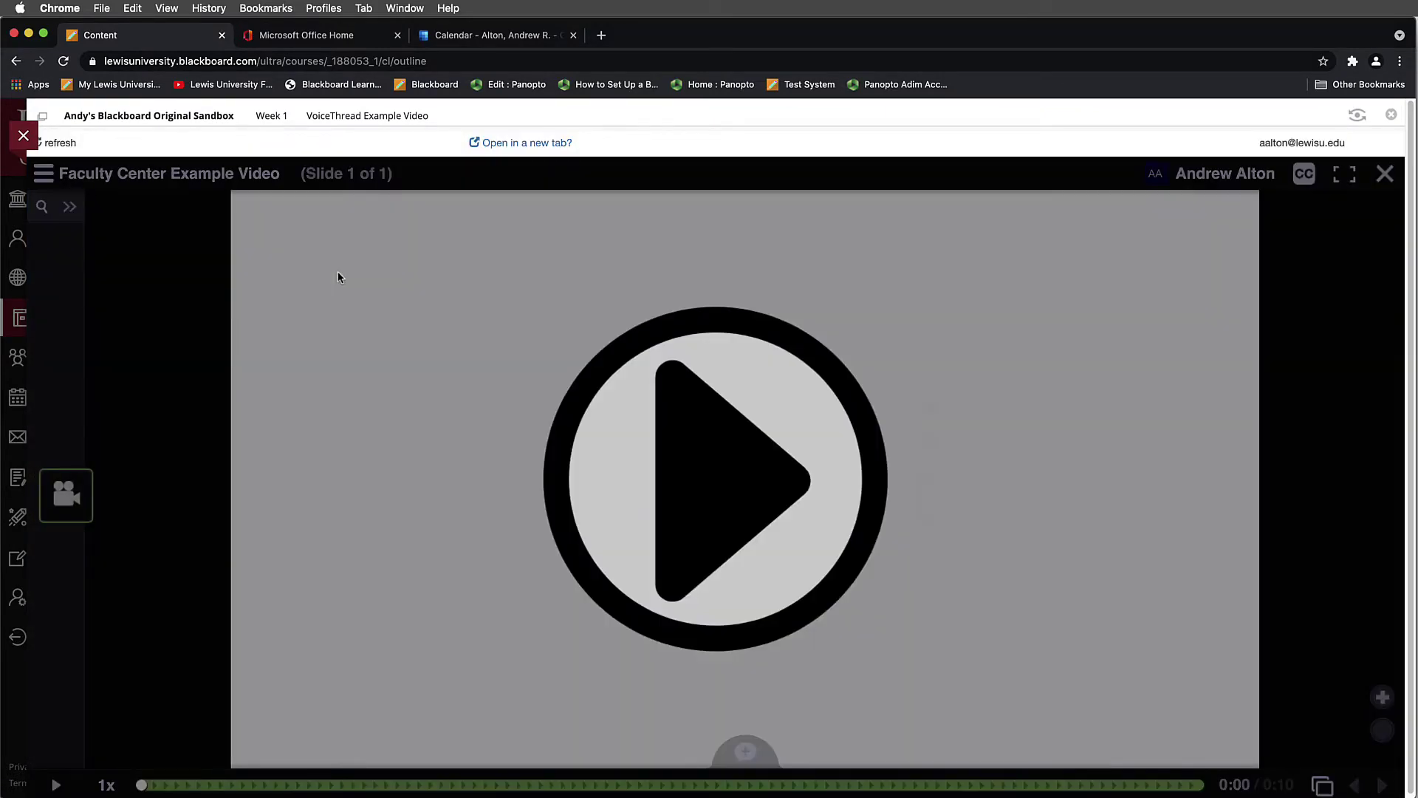
click(703, 471)
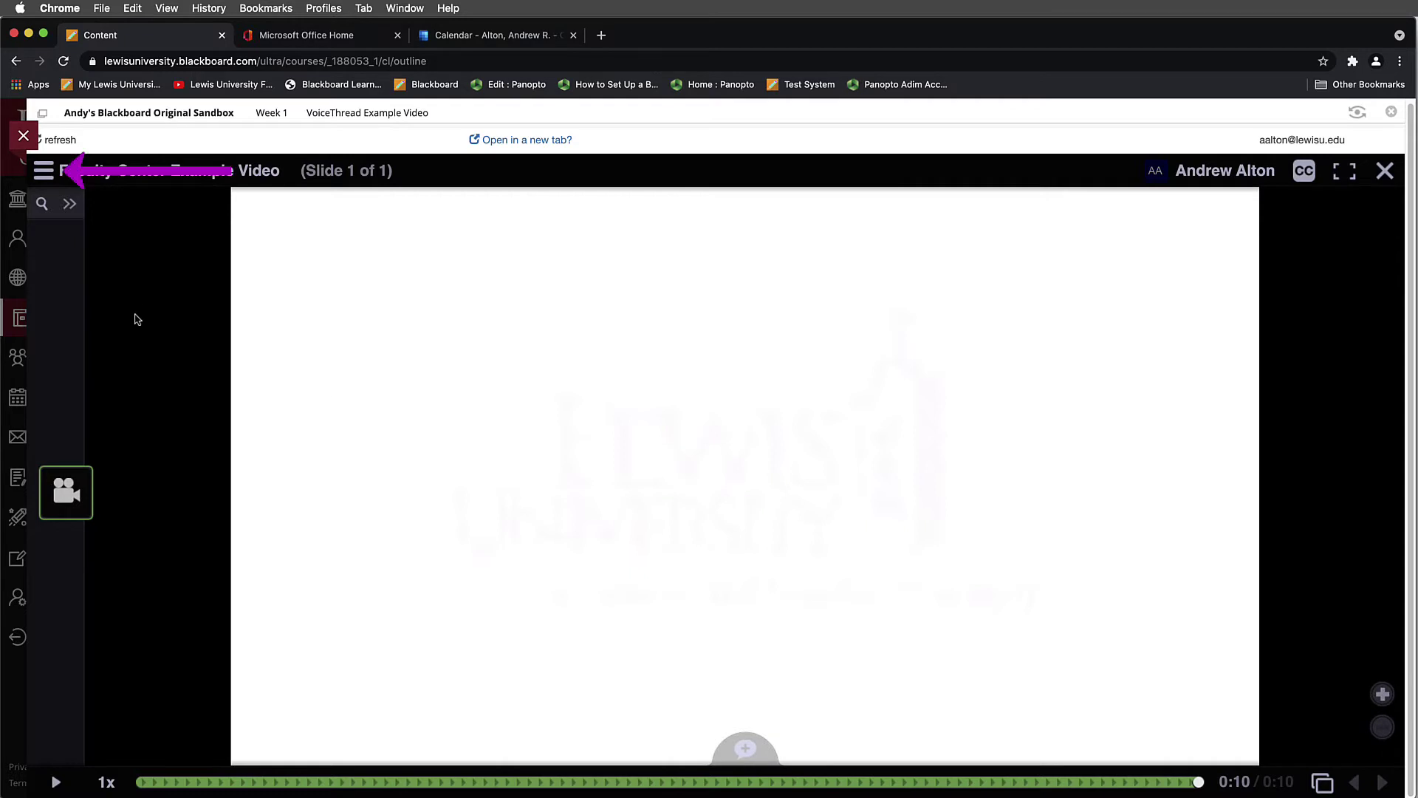
Export the Faculty Center Example Video VoiceThread to video for offline use.
click(44, 171)
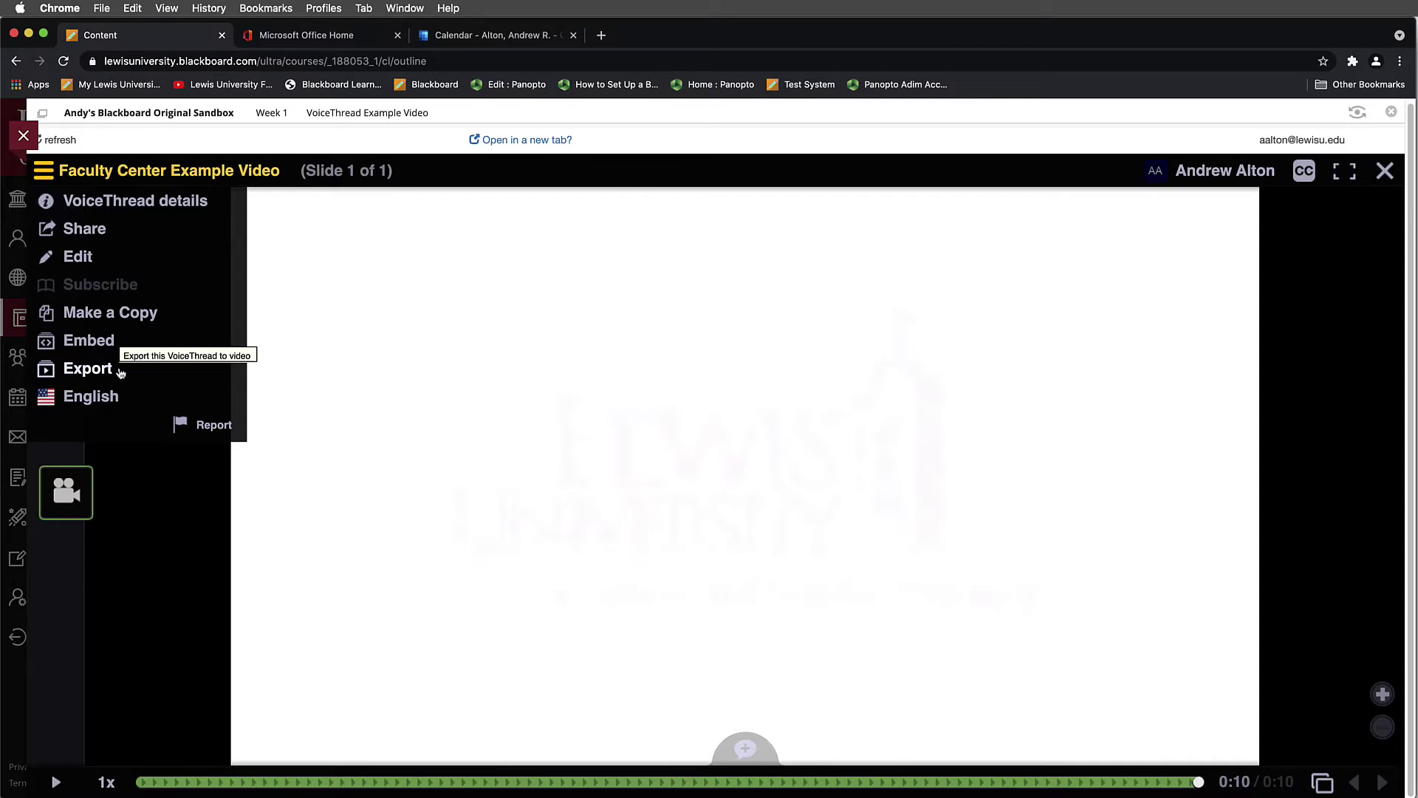
click(120, 373)
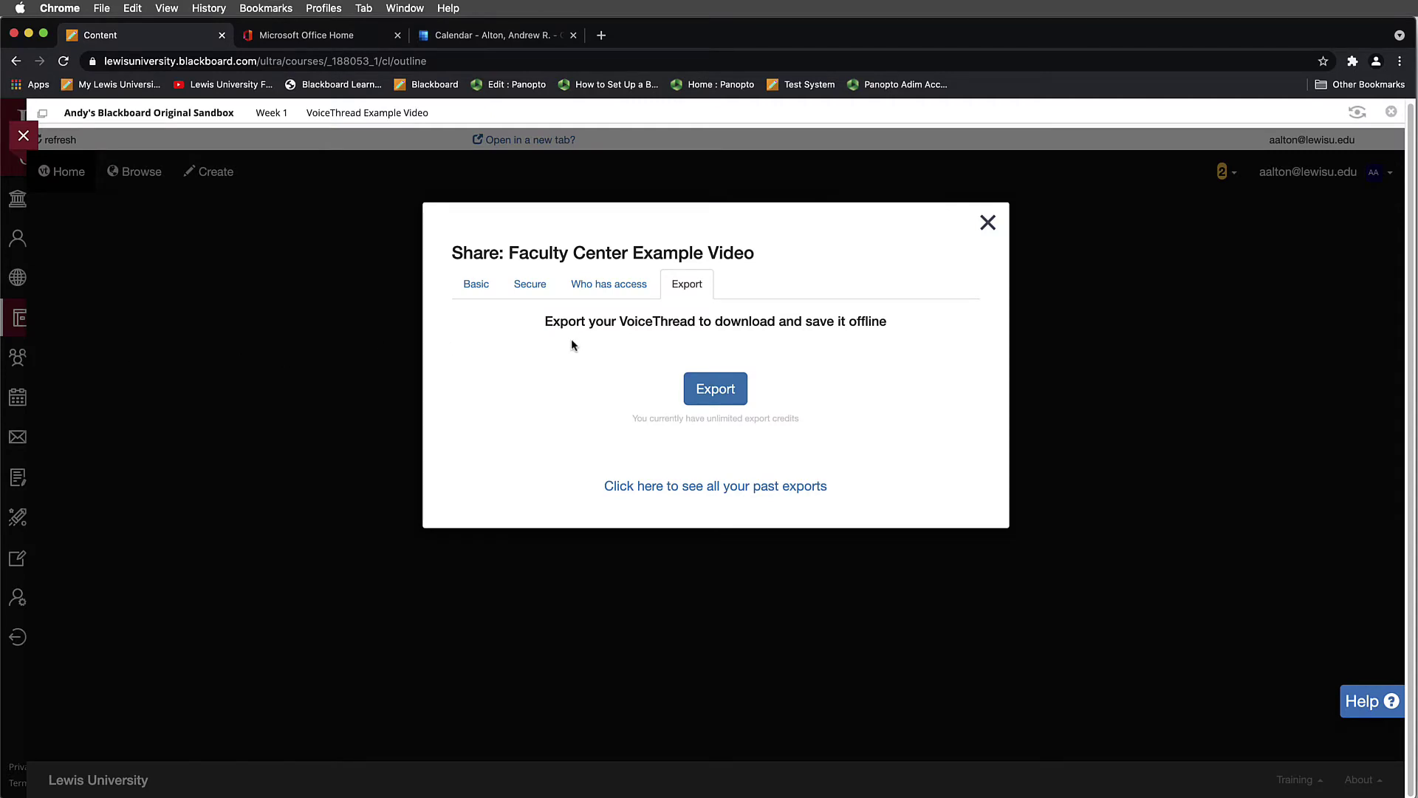
click(716, 390)
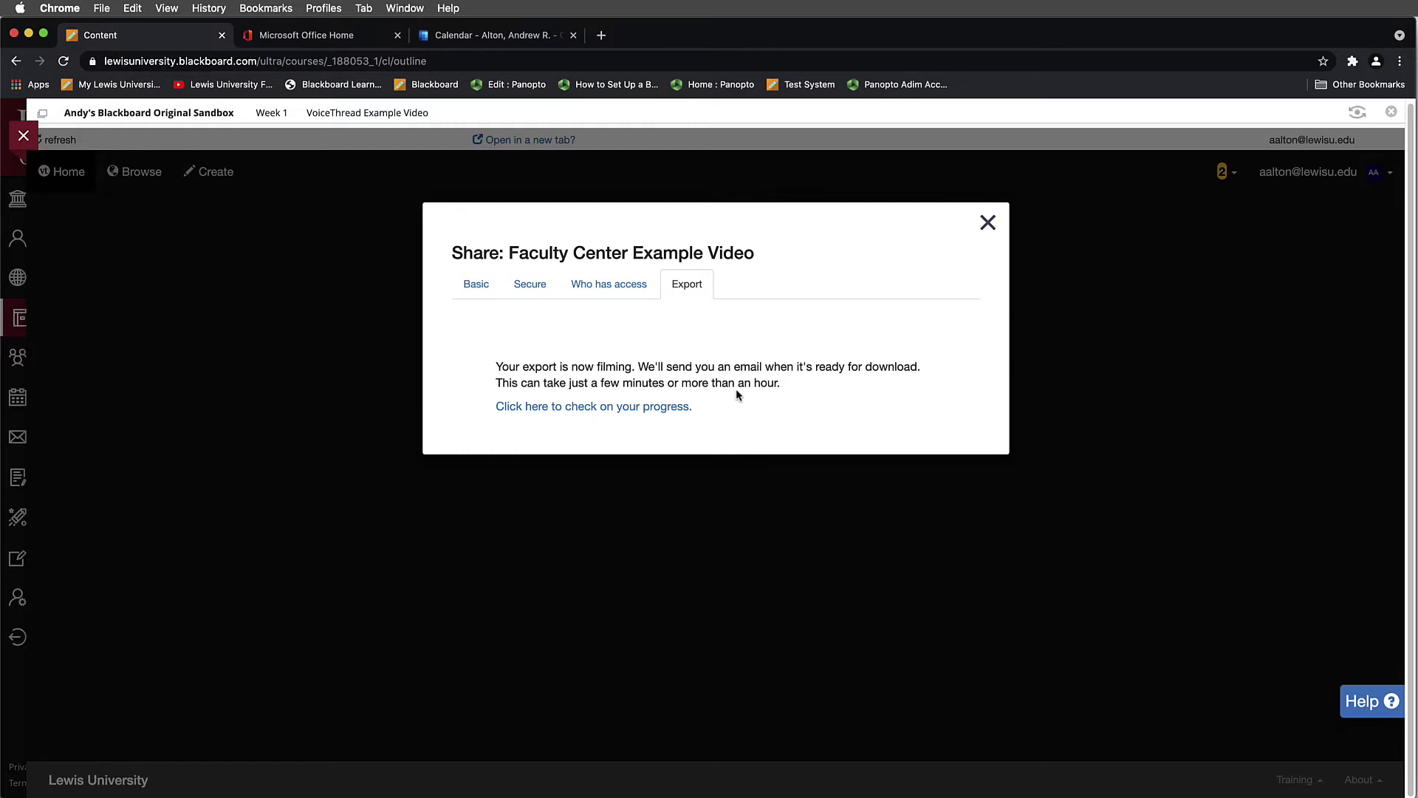
drag(498, 383, 780, 388)
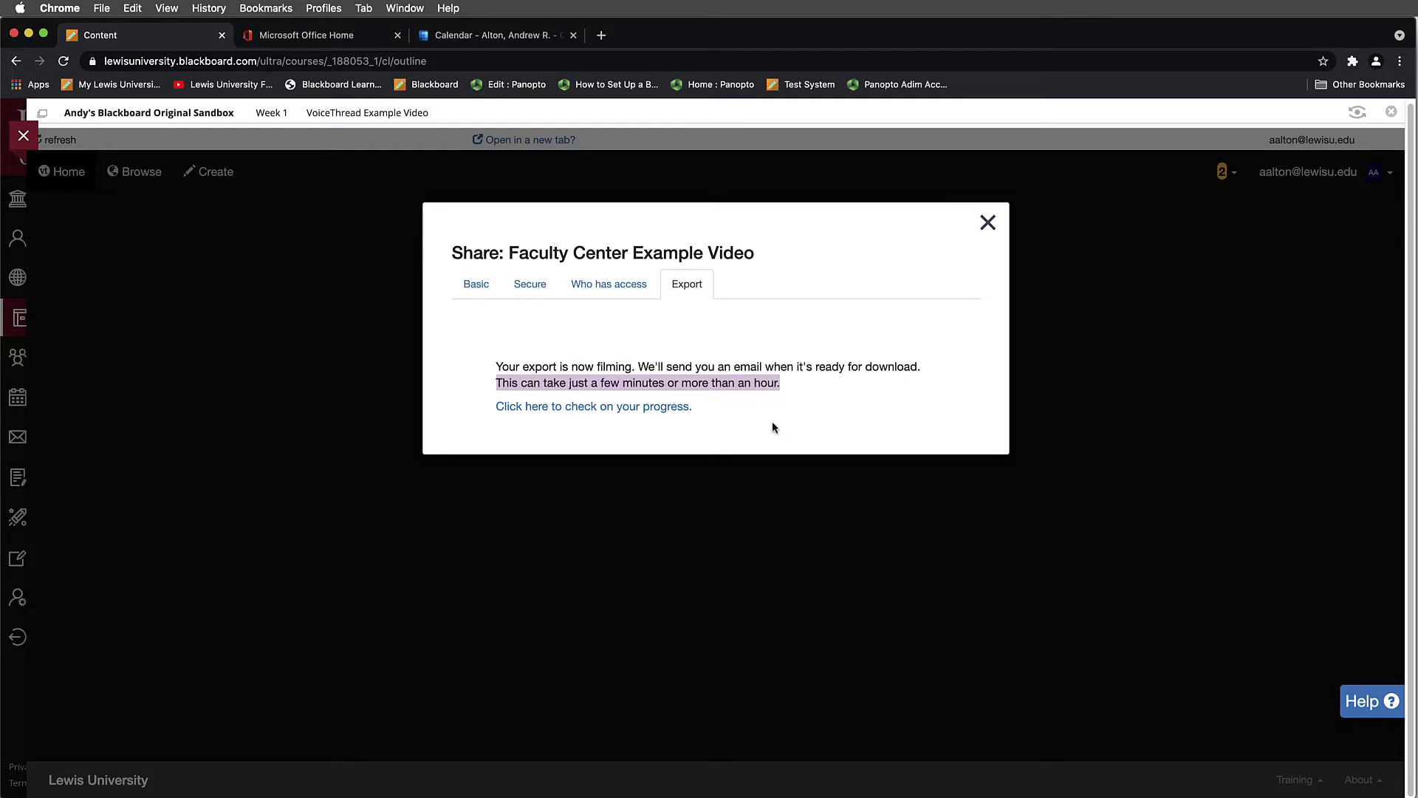
Check the export's progress and download the exported Faculty Center Example Video.
click(647, 410)
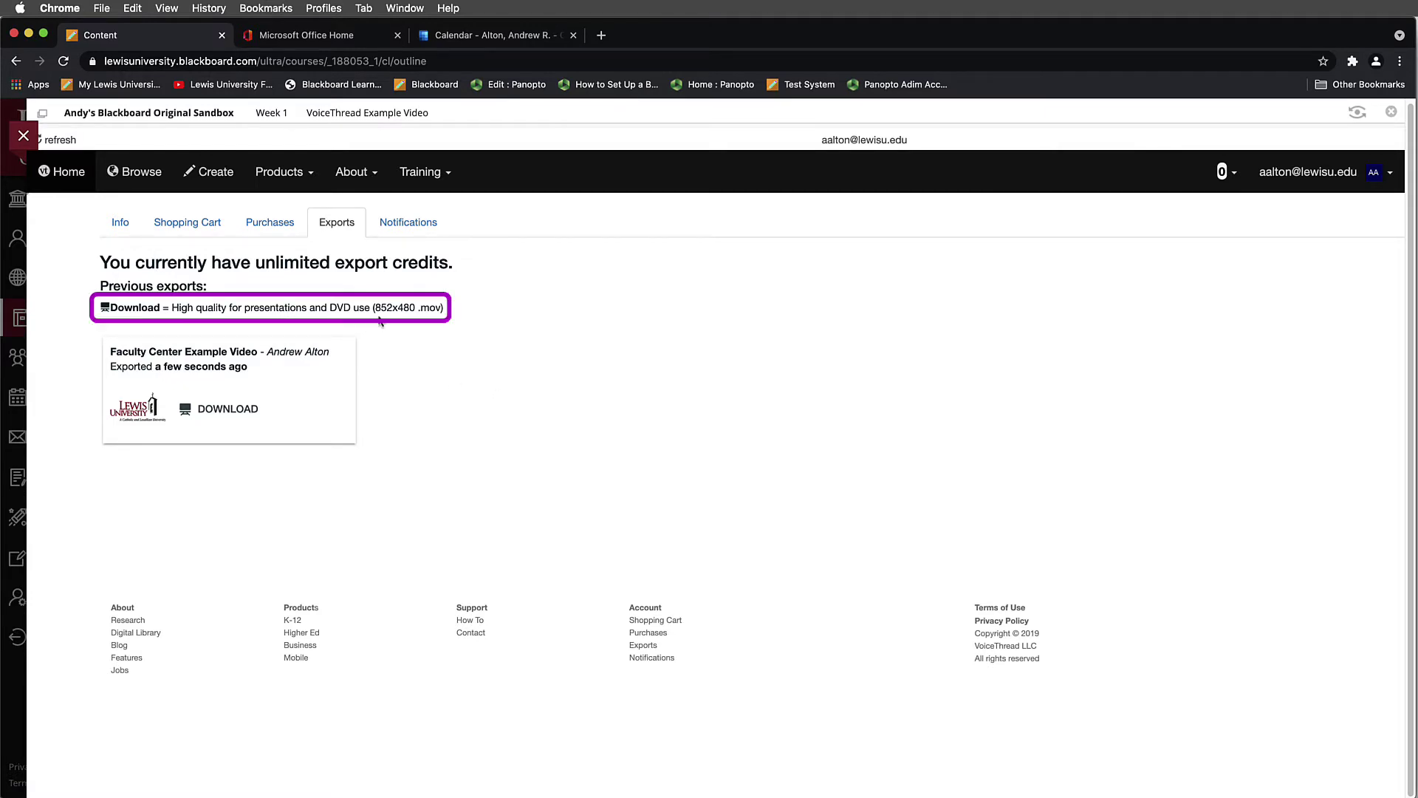
drag(375, 307, 417, 309)
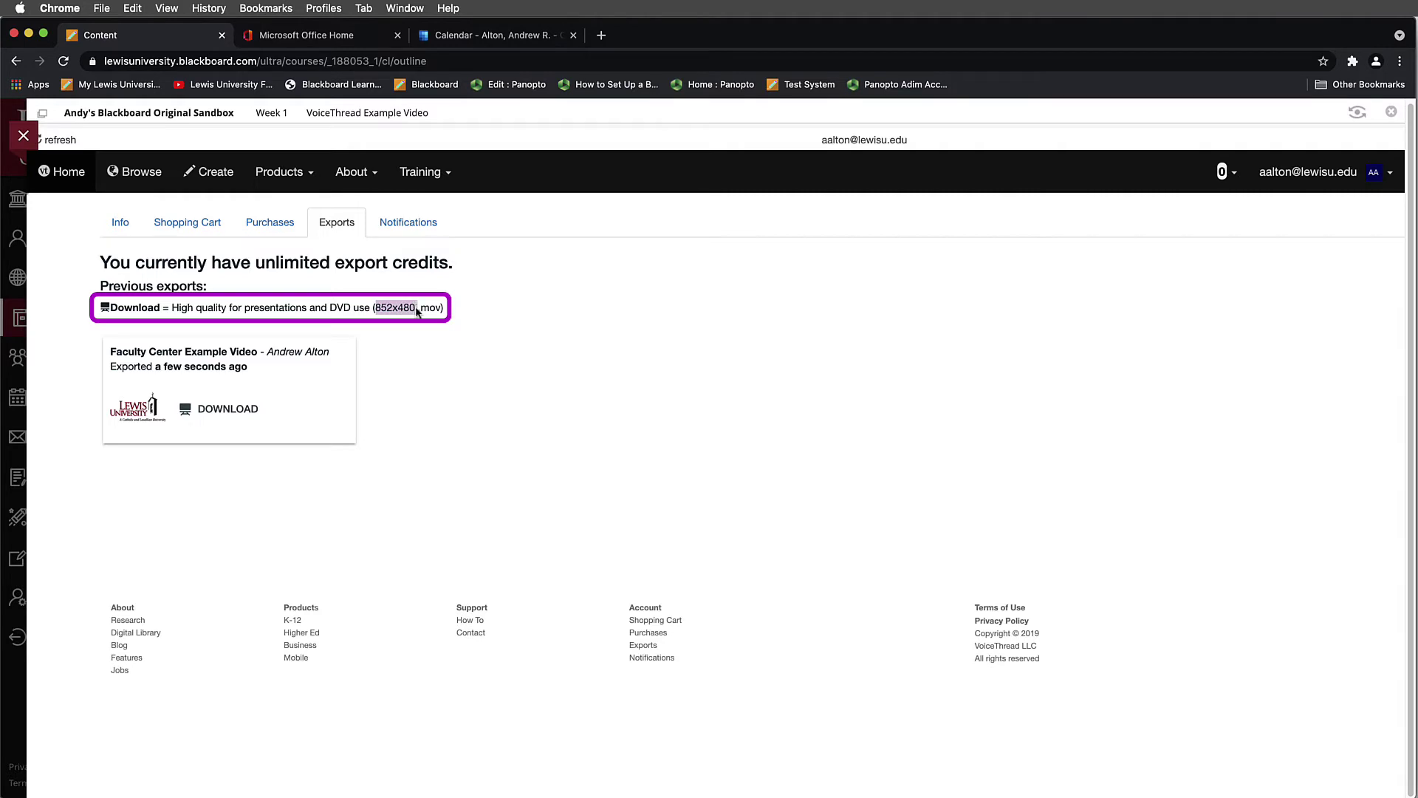
click(223, 413)
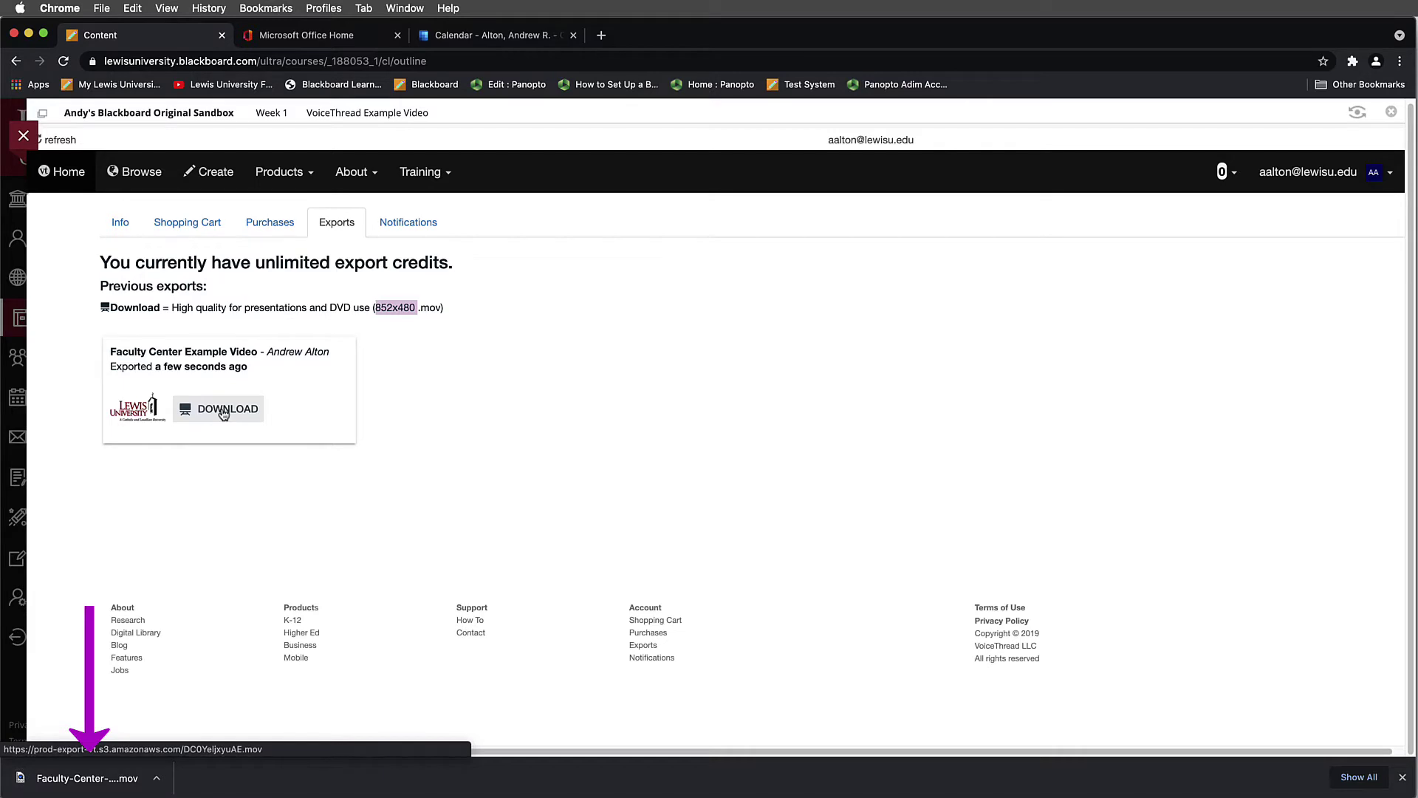
Play the downloaded Faculty-Center-Example-Video.mov in QuickTime Player and close the player window.
click(105, 780)
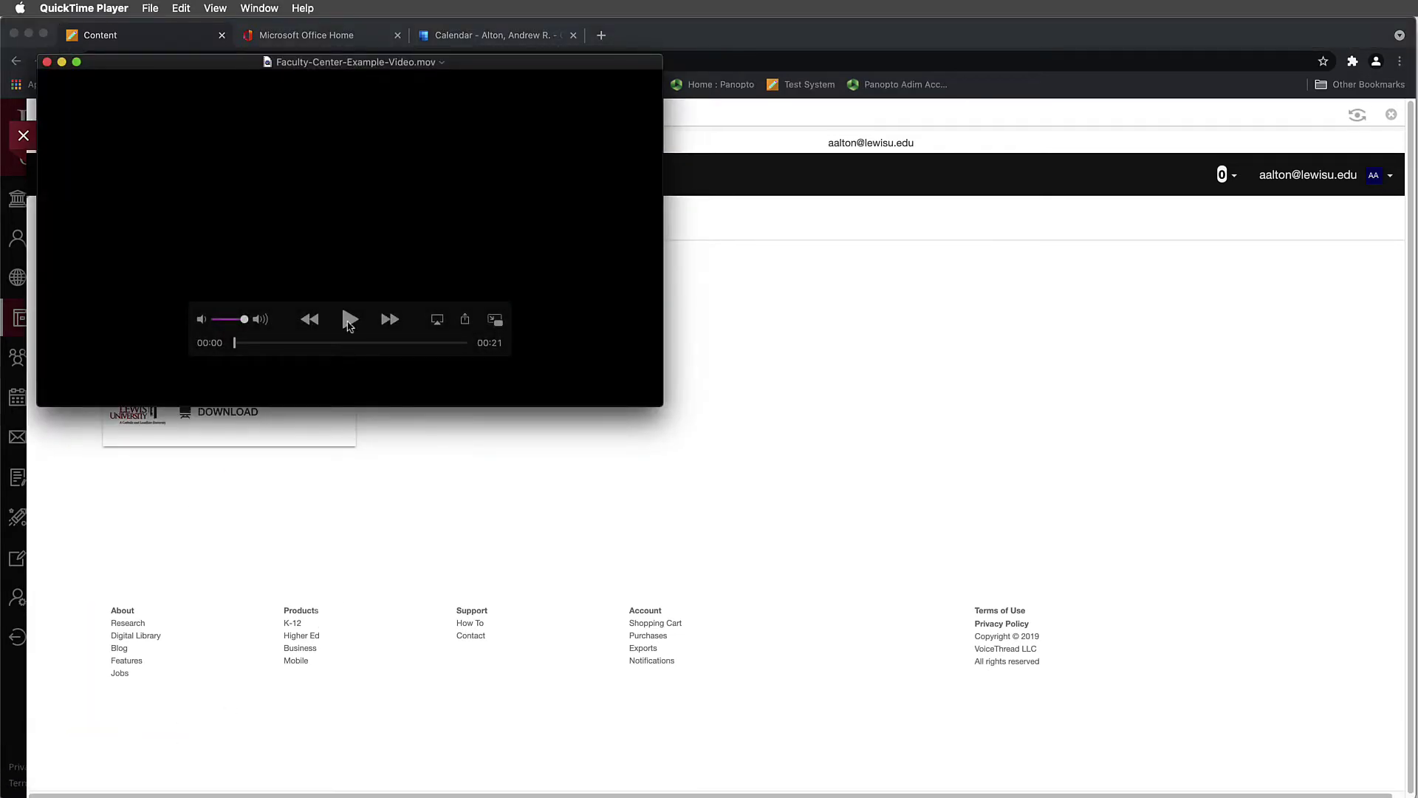
drag(162, 61, 596, 241)
click(789, 499)
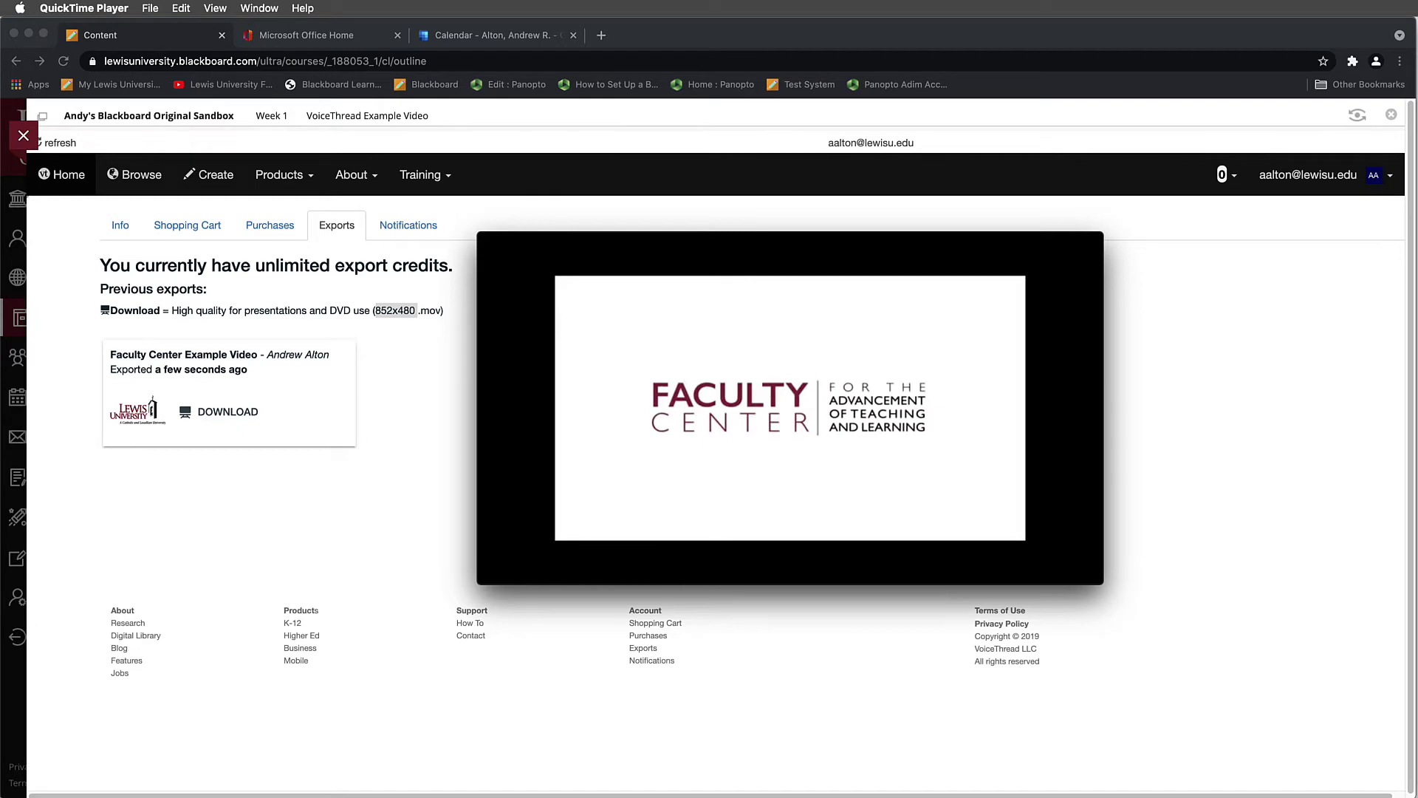
mouse_move(594, 441)
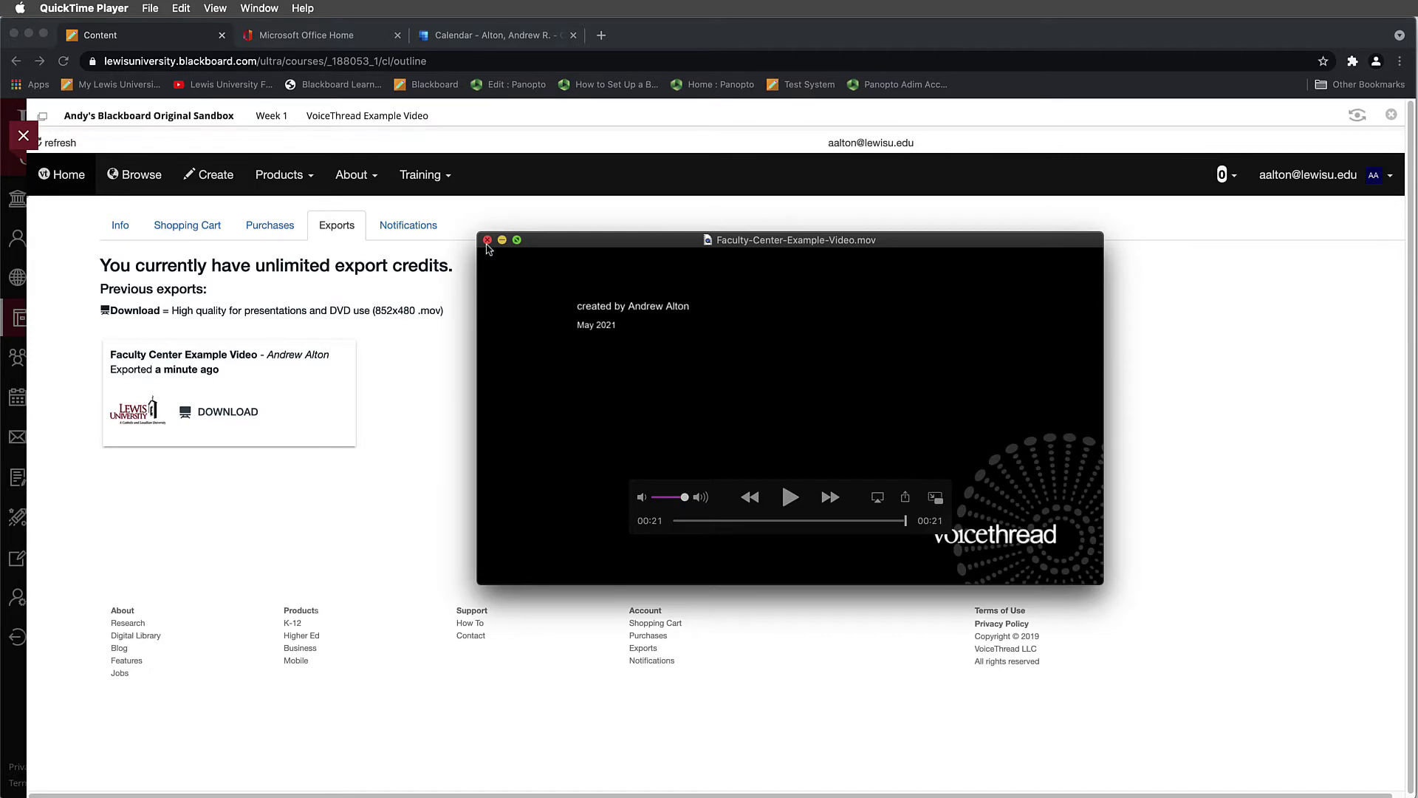
click(488, 241)
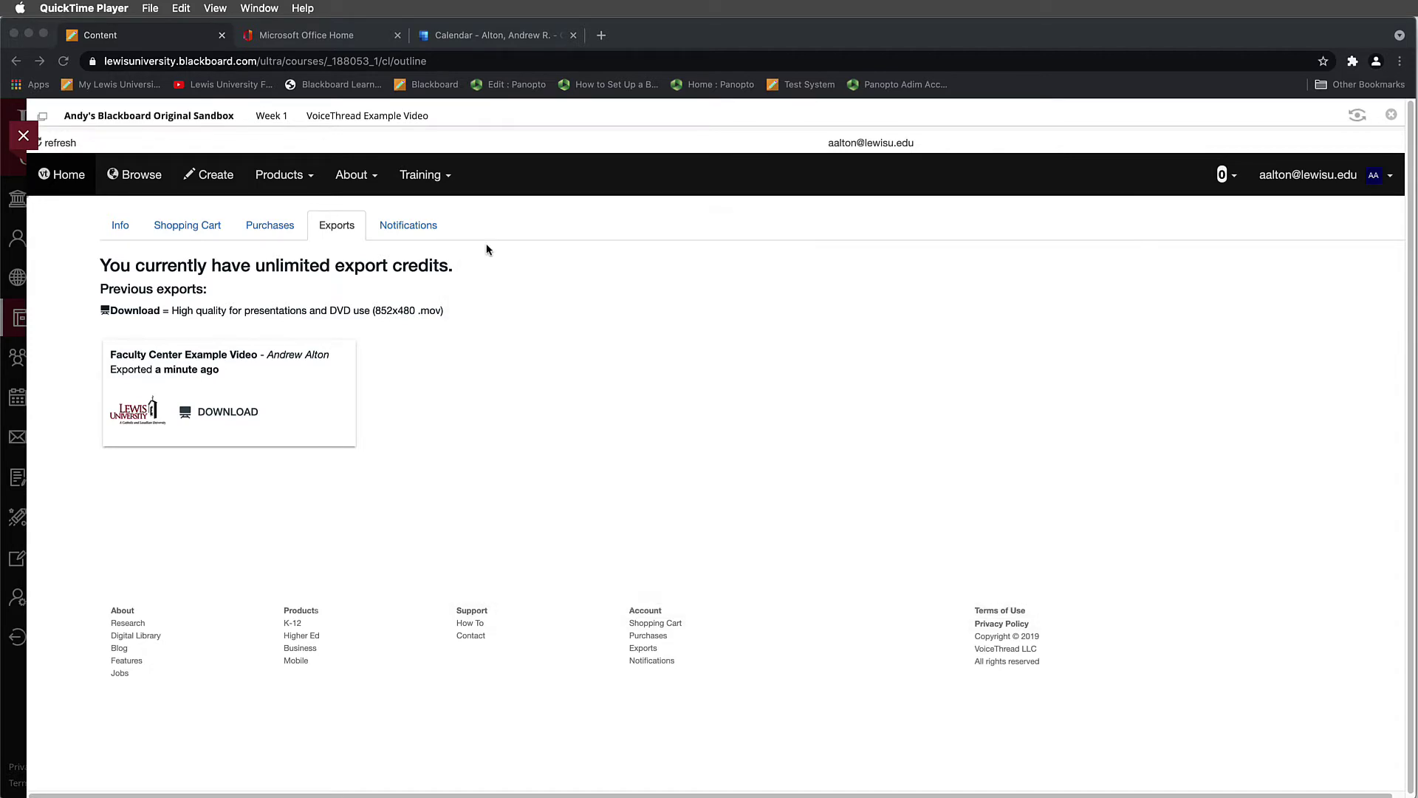
Leave the VoiceThread item and open the cloud recordings in the course's Zoom tool.
click(24, 139)
click(23, 138)
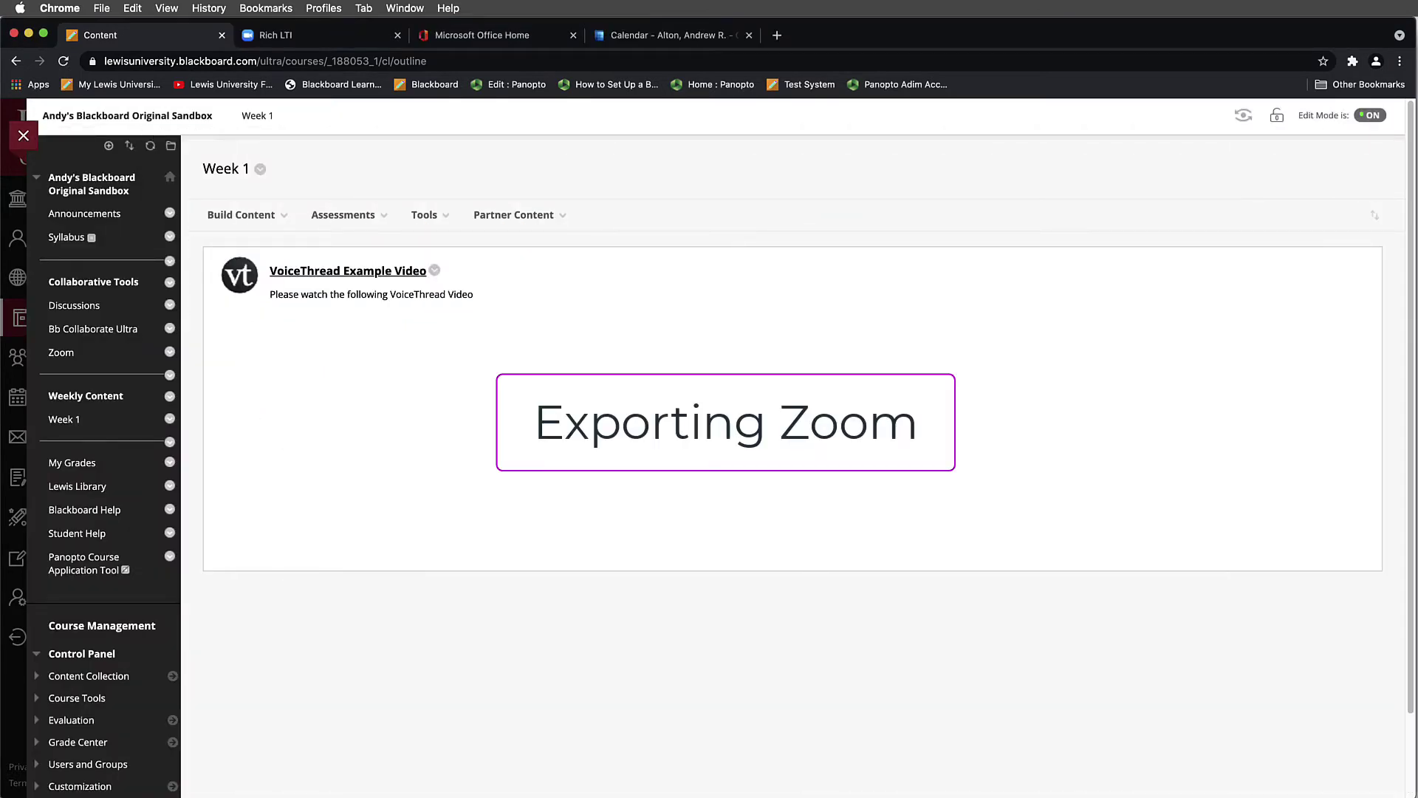
click(93, 354)
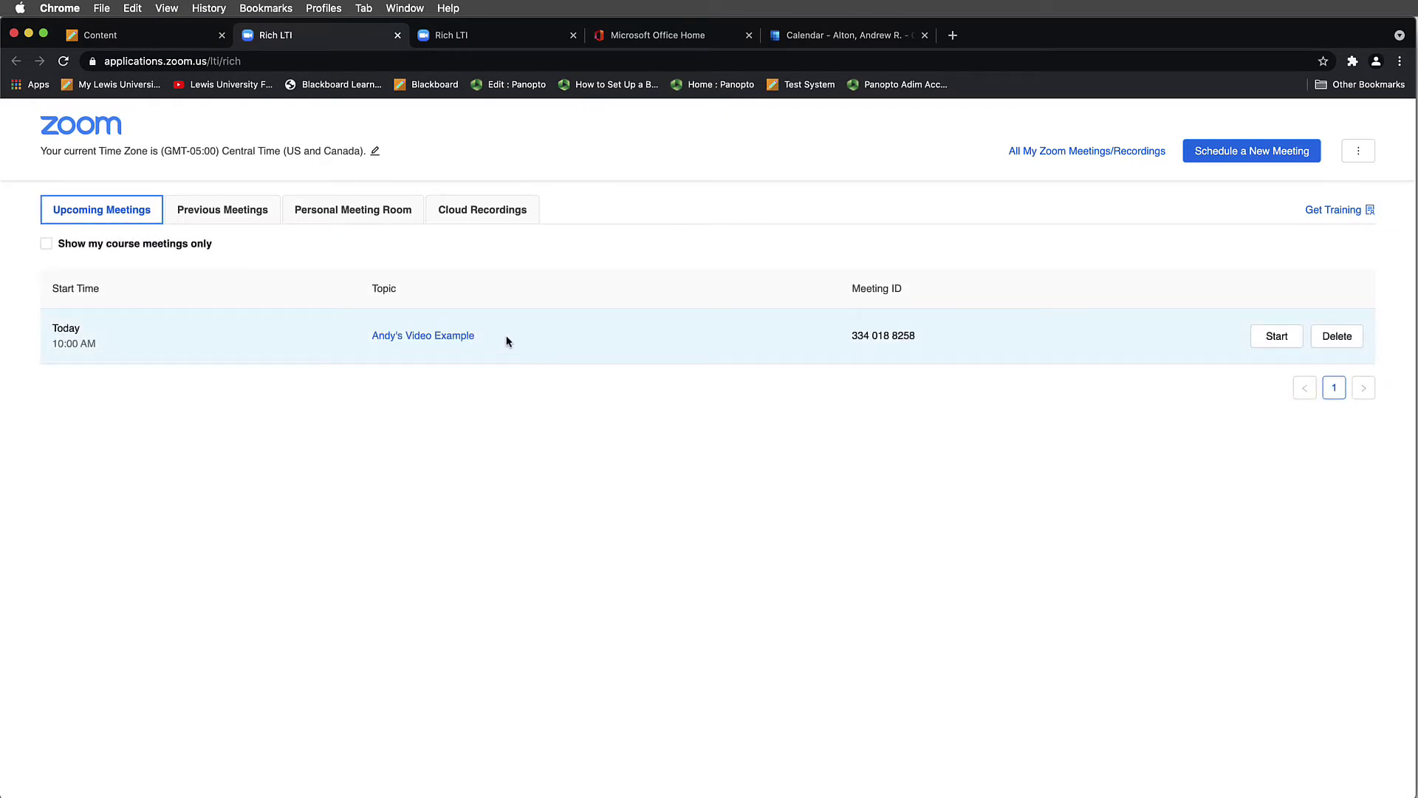
click(502, 217)
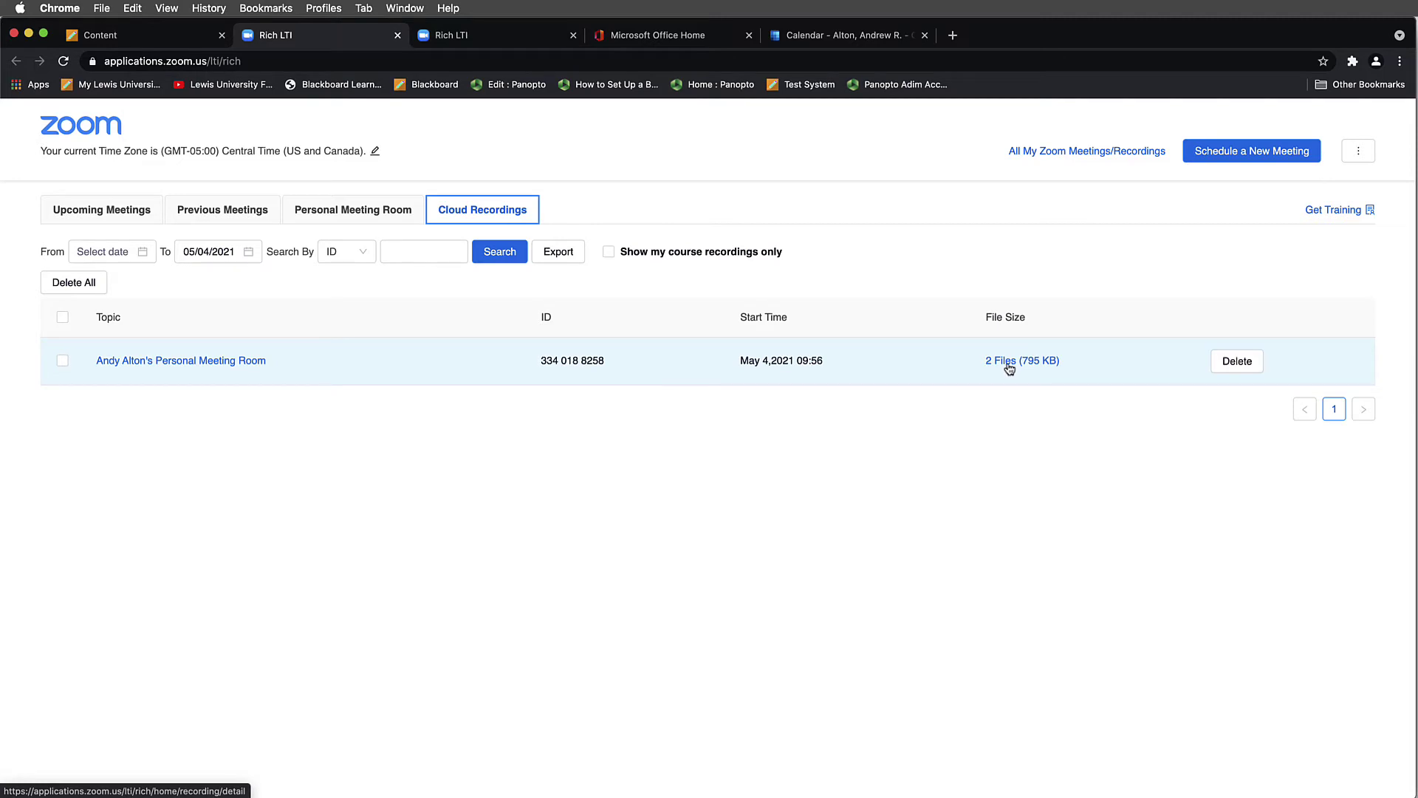
Look through the cloud recordings listed under All My Zoom Meetings/Recordings.
click(1074, 155)
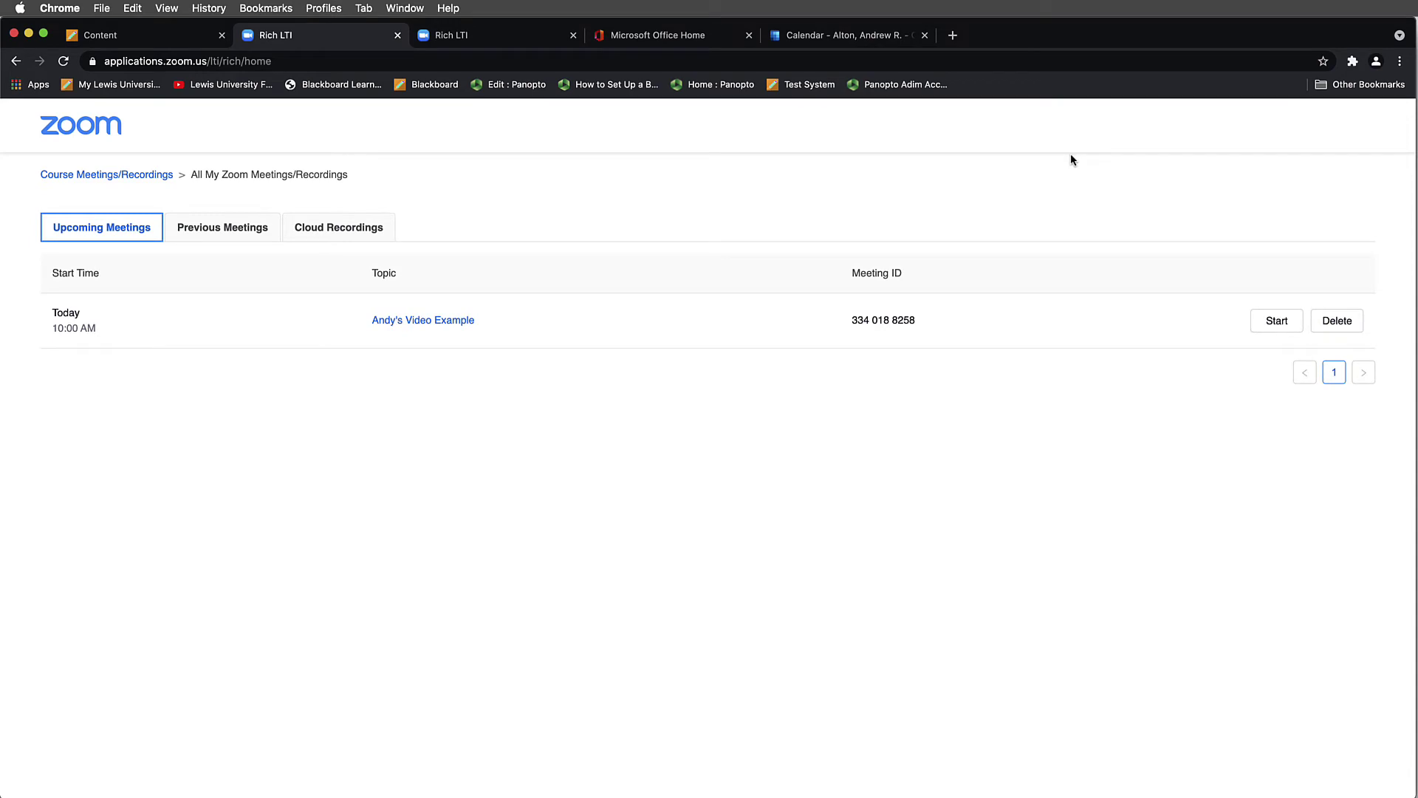
click(328, 231)
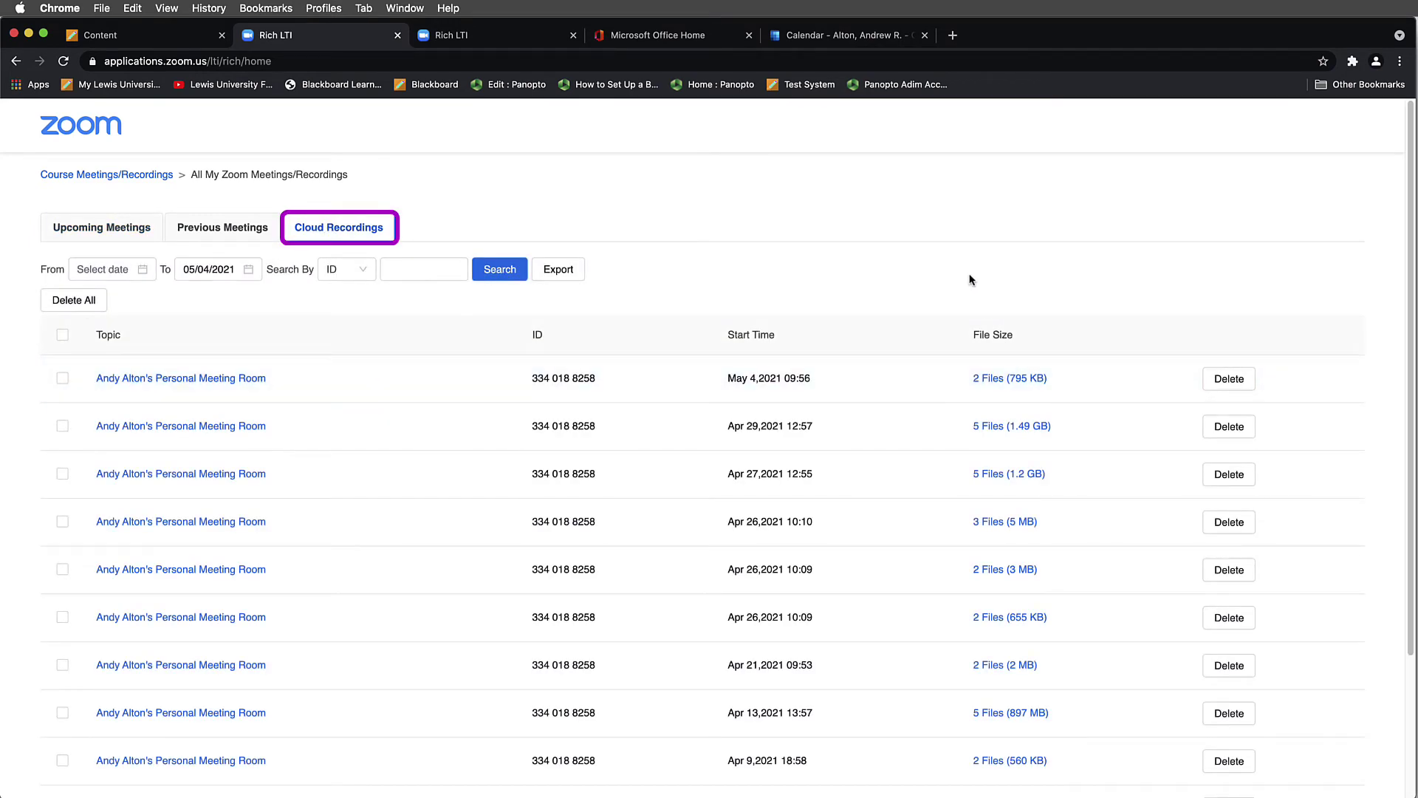
scroll(970, 279, down, 5)
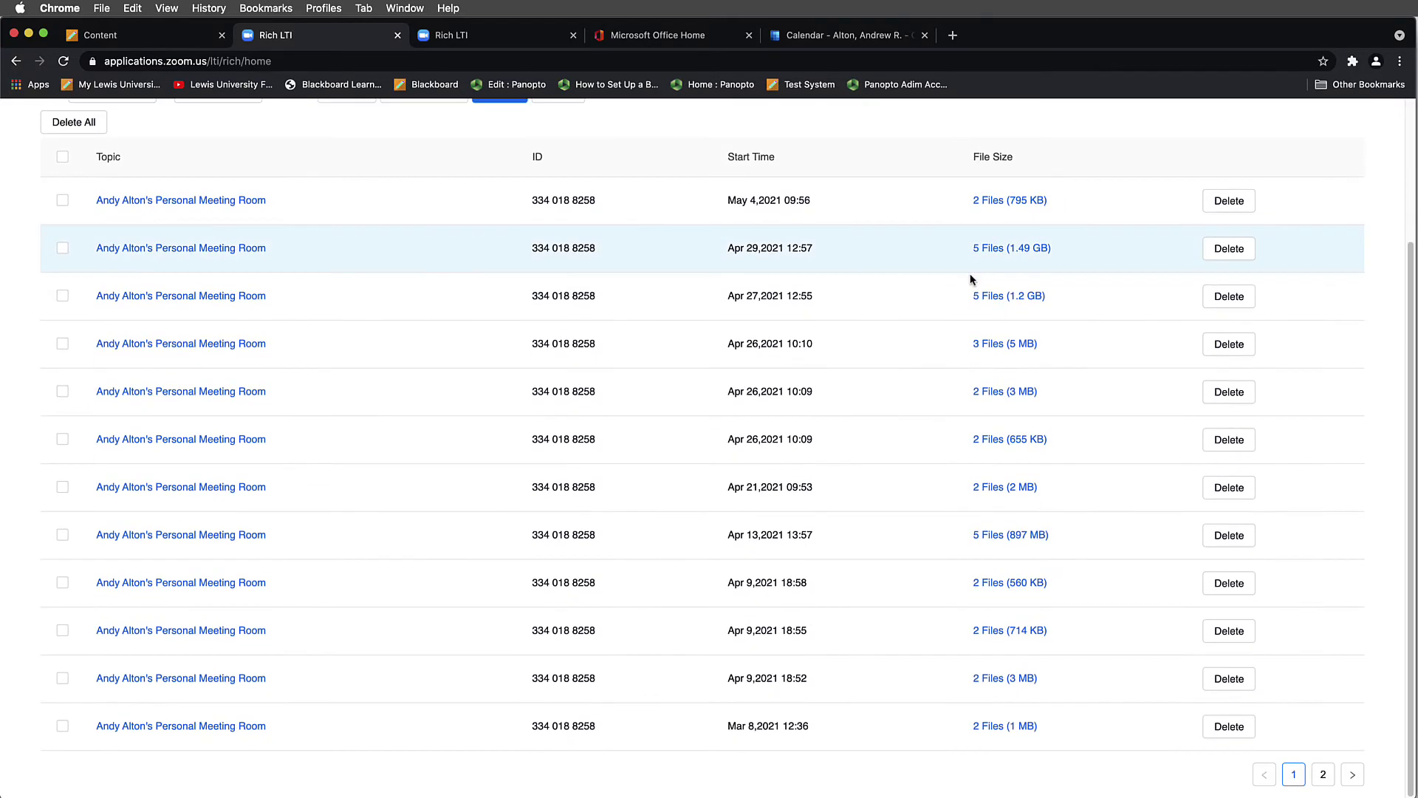
scroll(971, 279, up, 3)
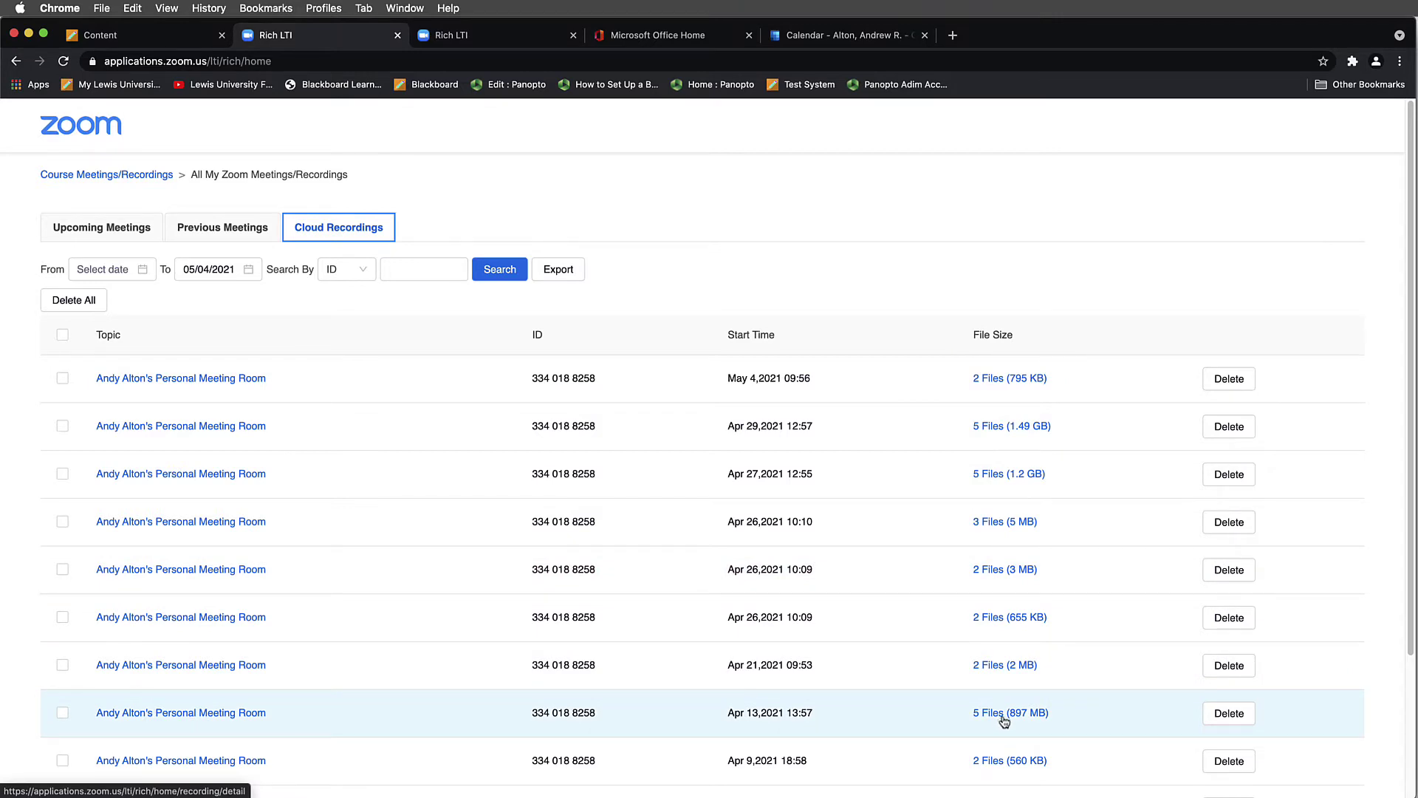
click(1005, 466)
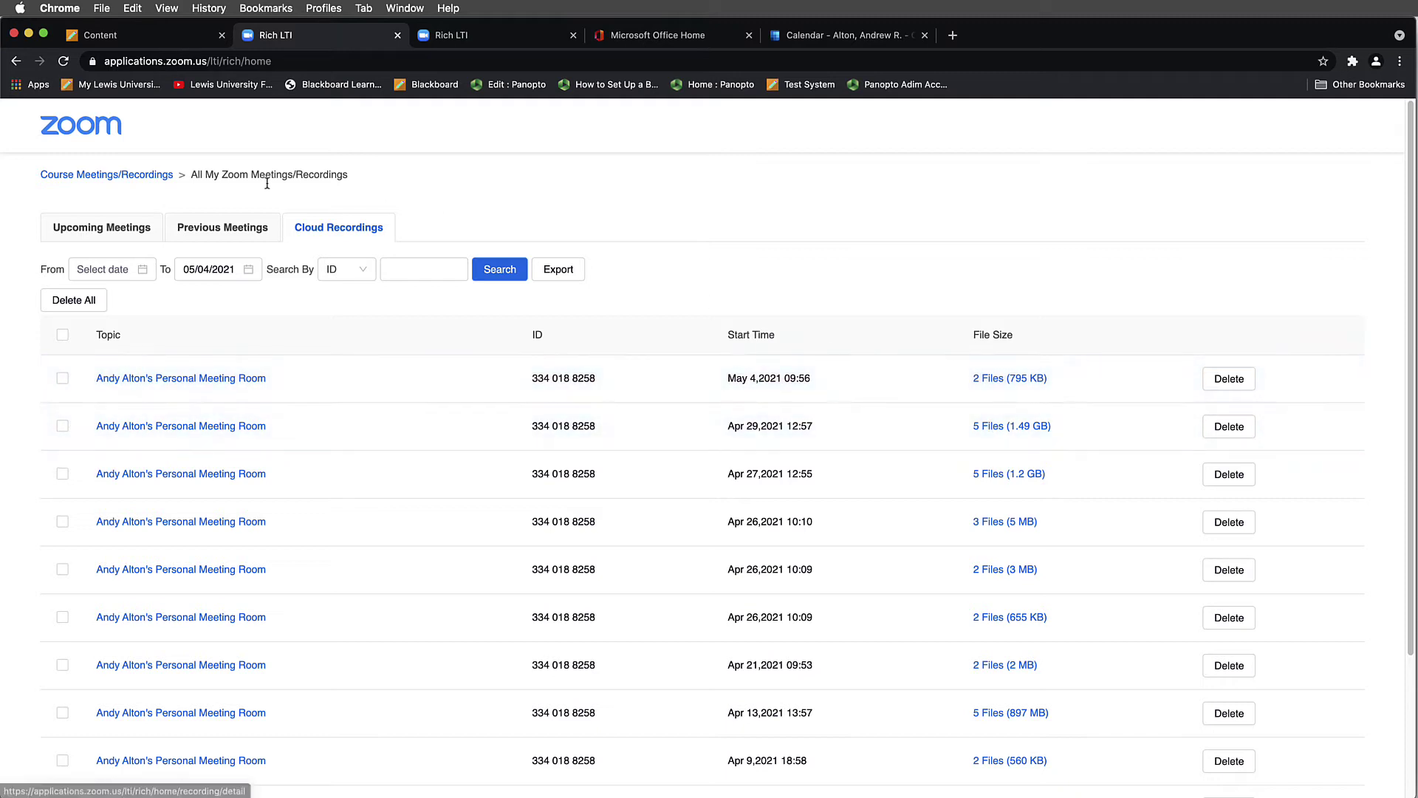
Return to the course's Zoom cloud recordings and open the files of the May 4, 2021 recording.
click(108, 177)
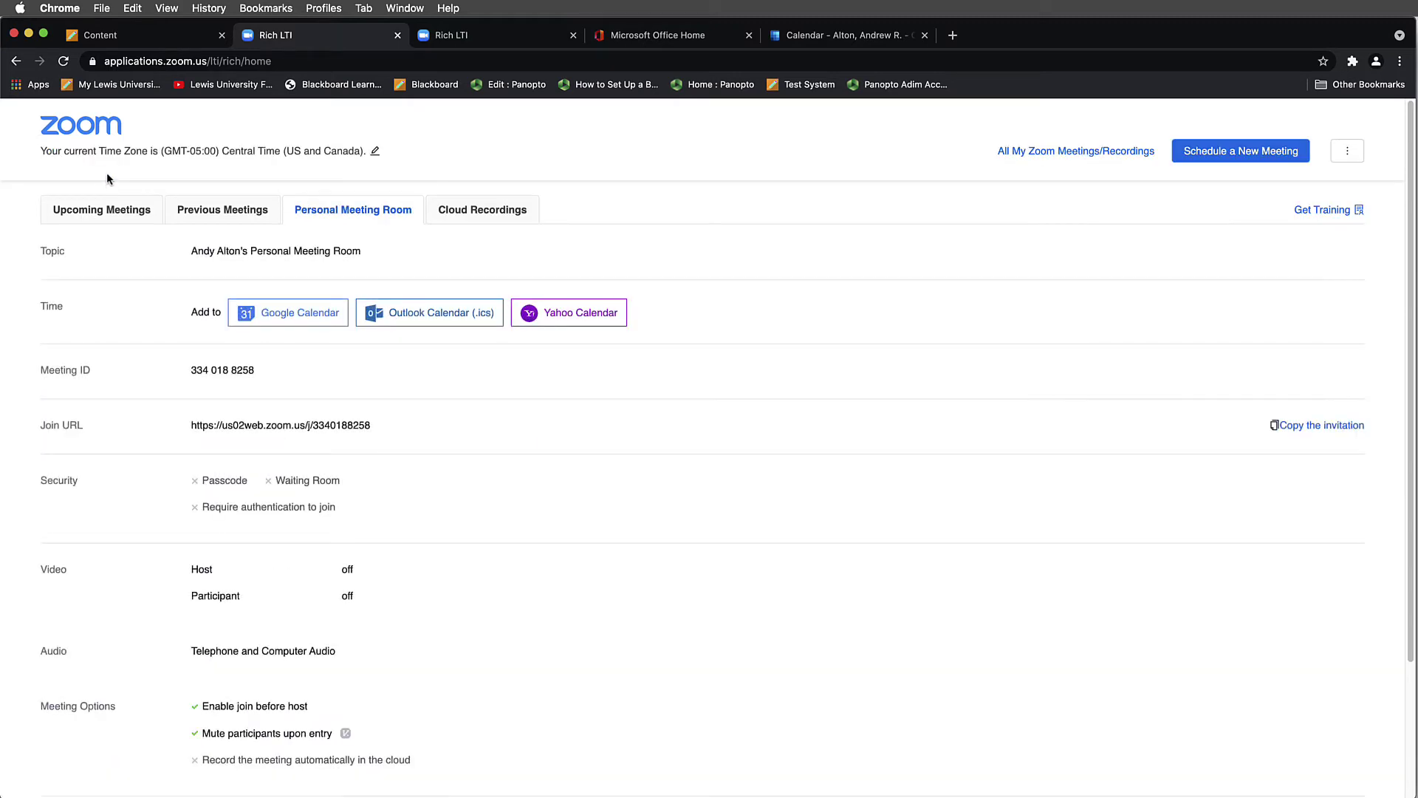
click(473, 212)
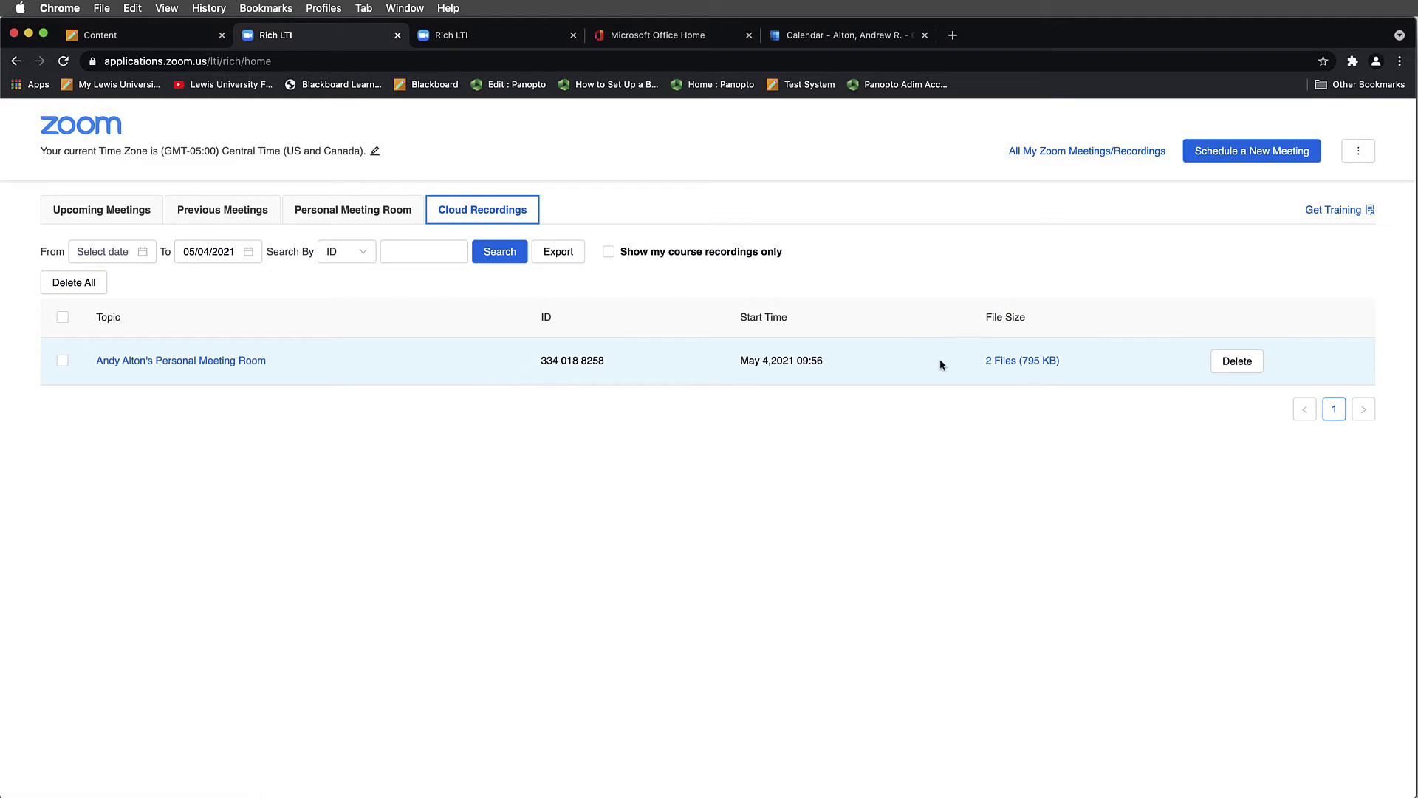
click(1016, 362)
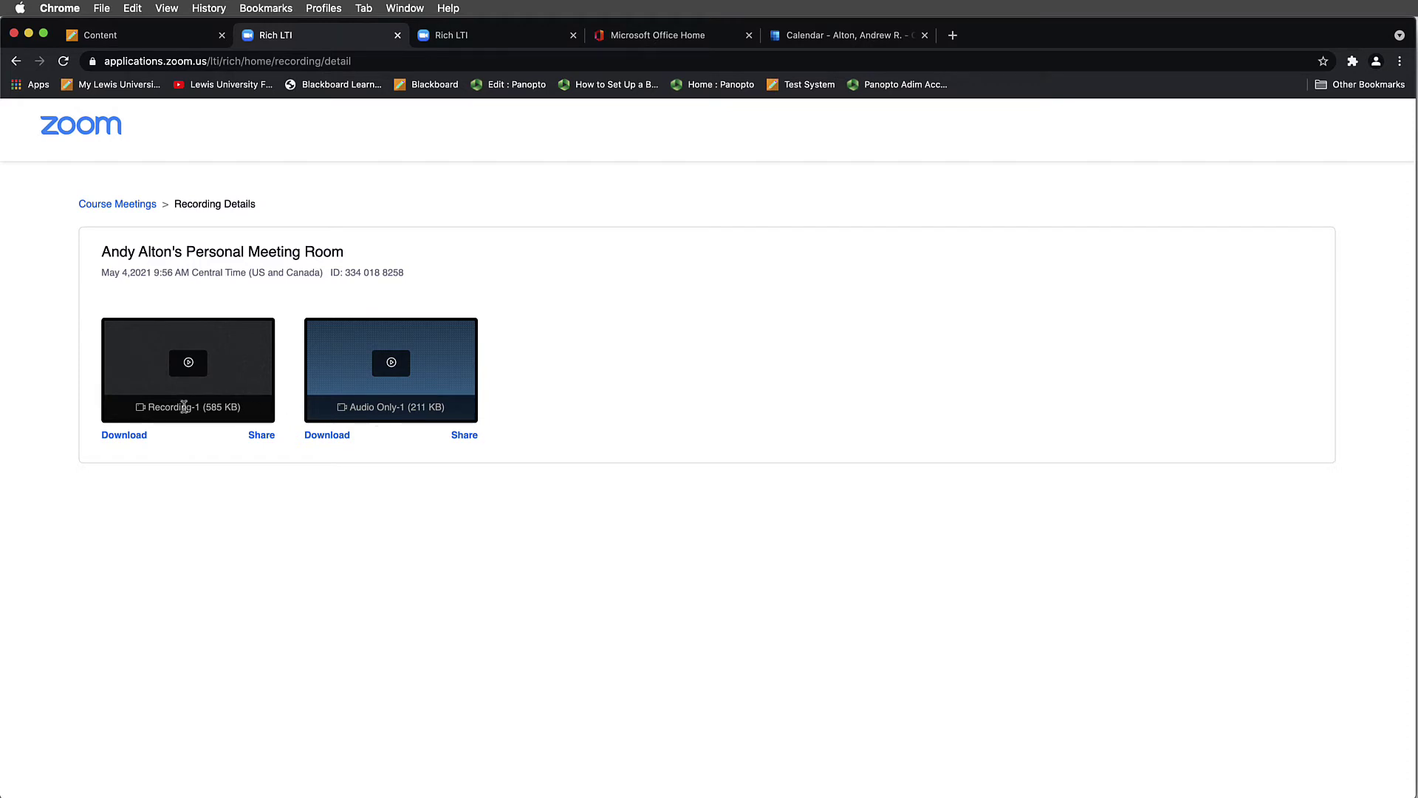
Preview the Recording-1 video in the browser and download it from the recording details.
click(185, 370)
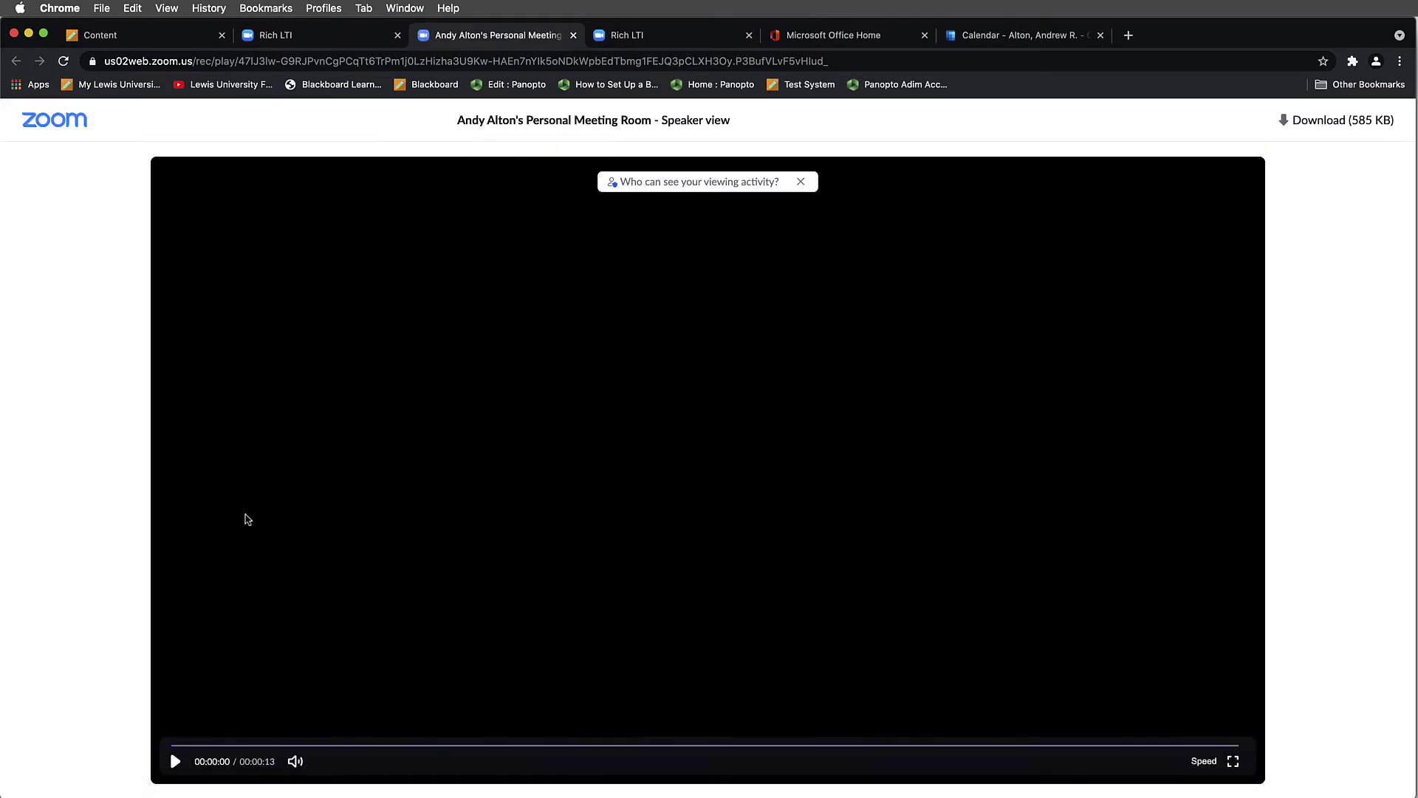
click(175, 761)
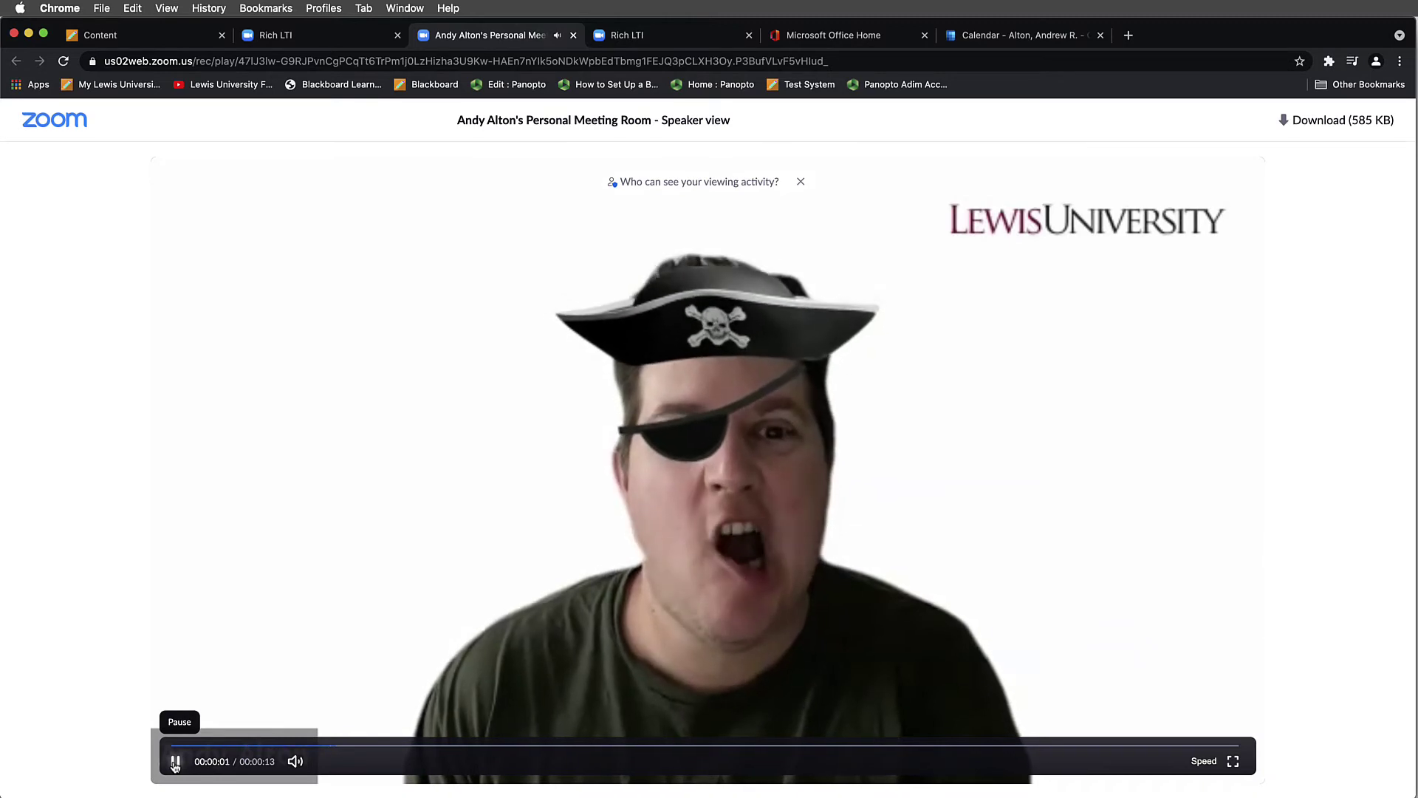
mouse_move(175, 768)
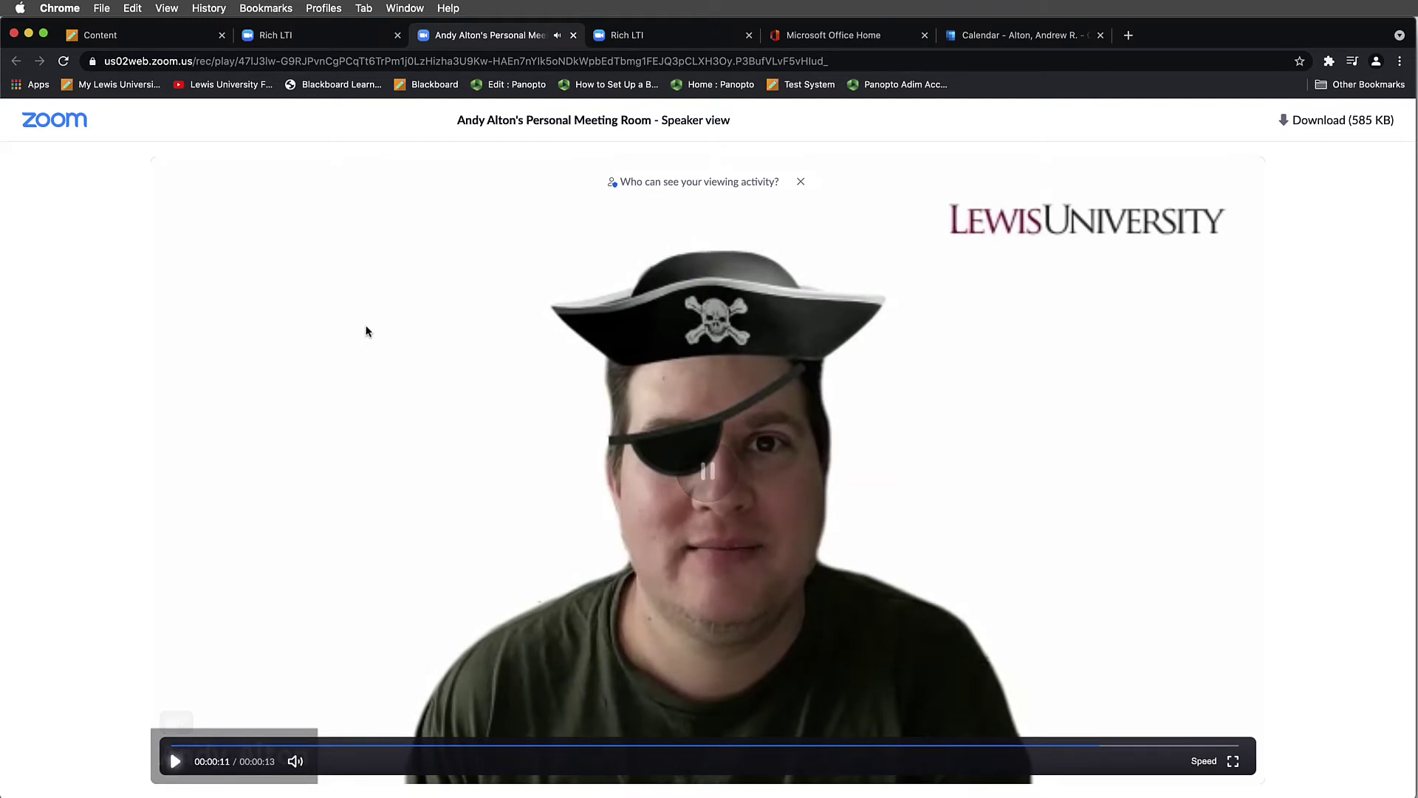
click(574, 36)
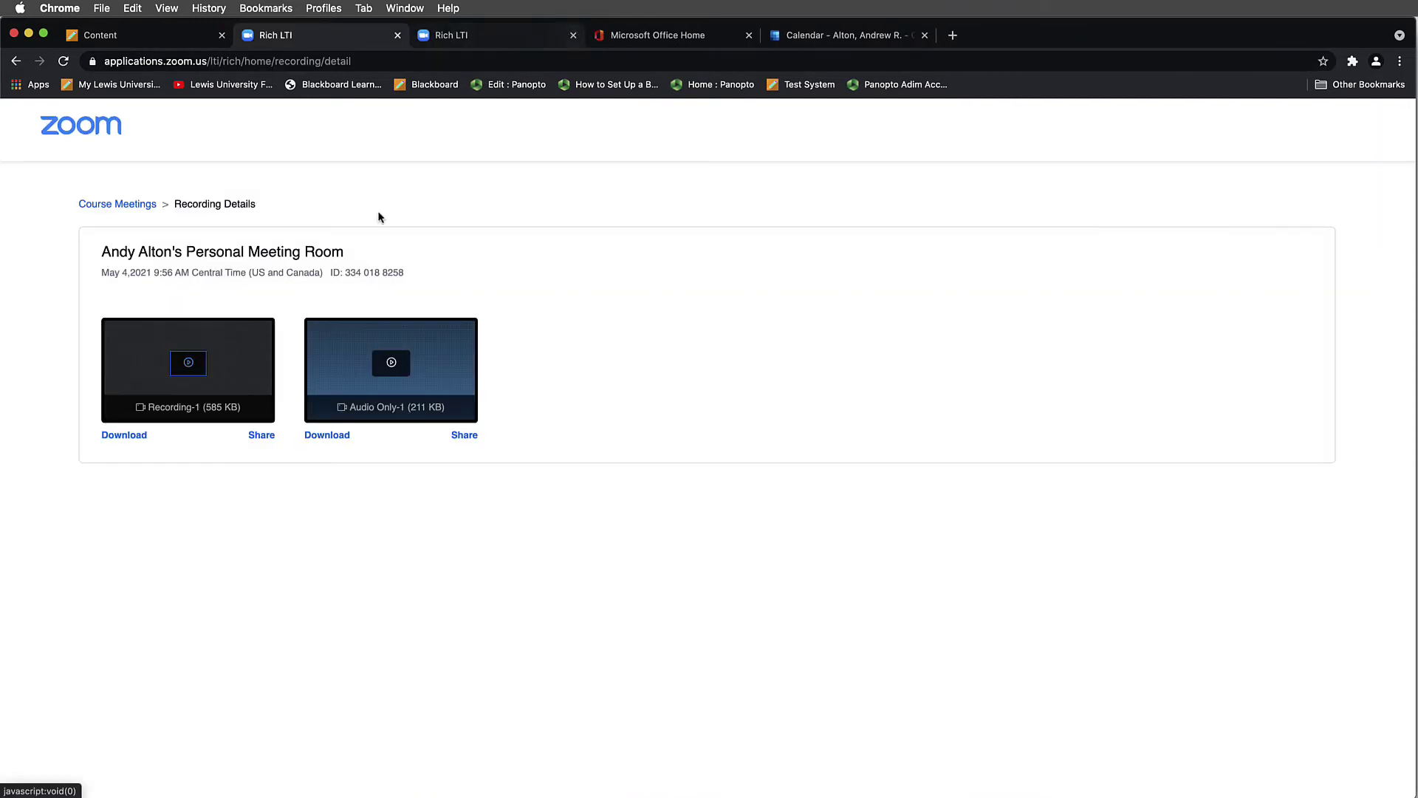
click(129, 442)
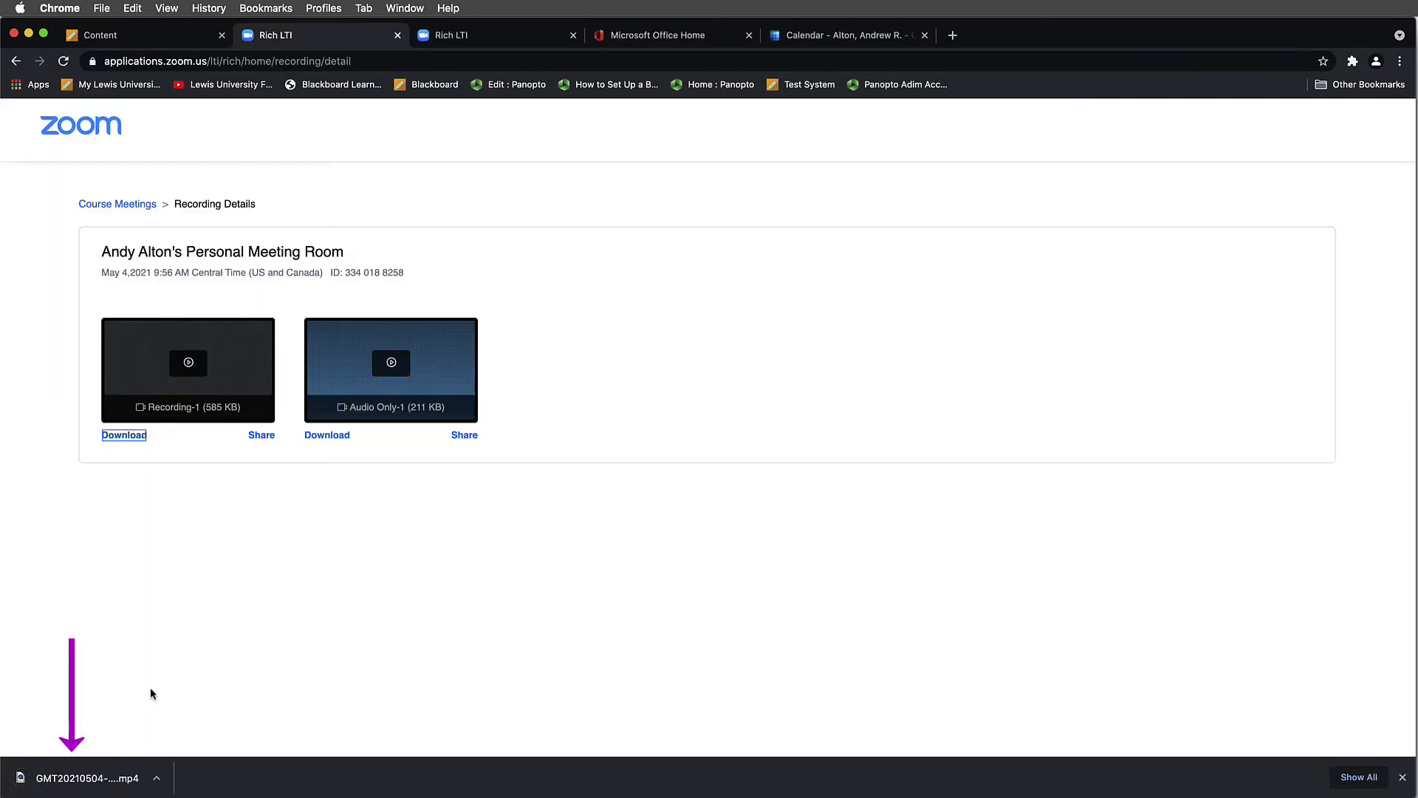
Play the downloaded Zoom mp4 in QuickTime Player, and close the player and both Zoom tabs.
click(104, 786)
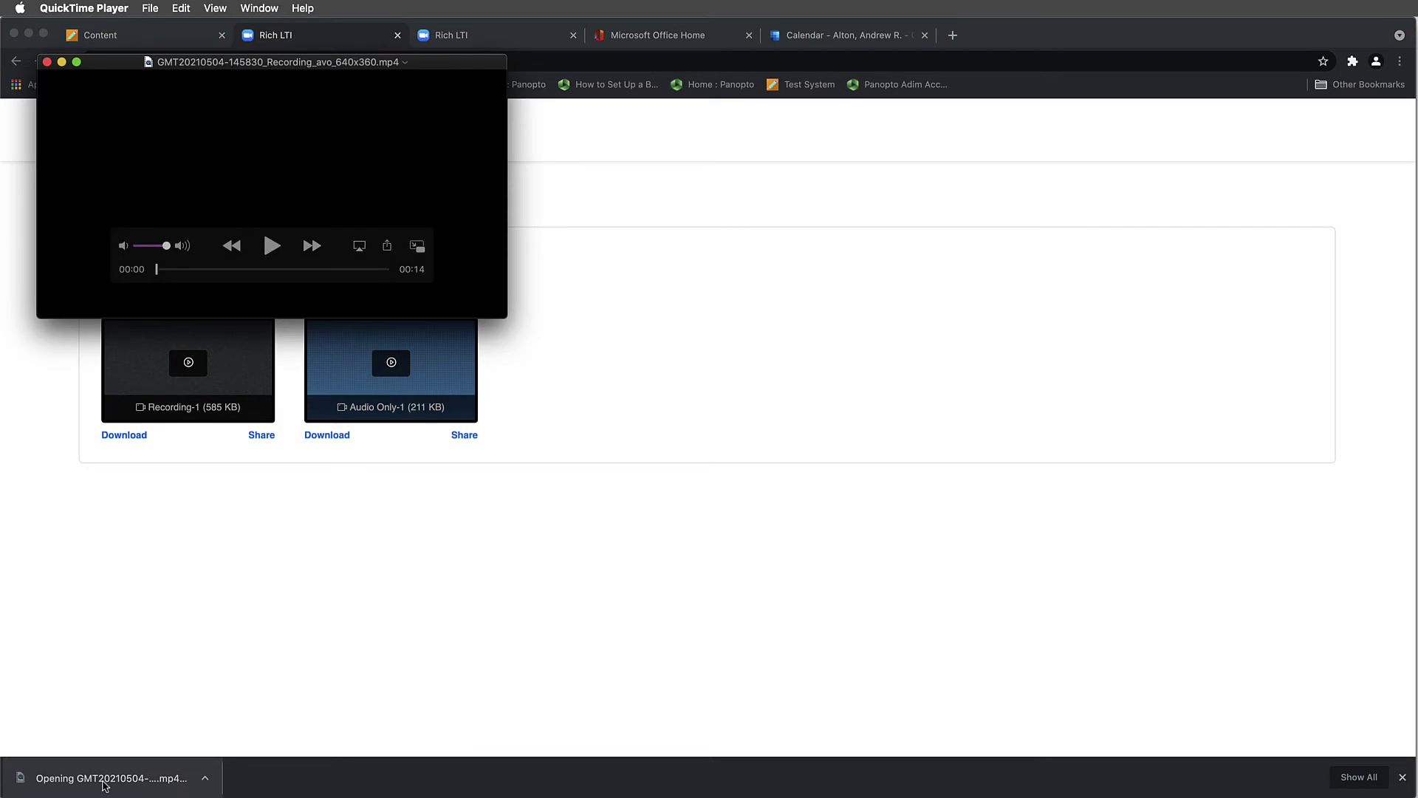
drag(116, 69, 595, 191)
click(751, 369)
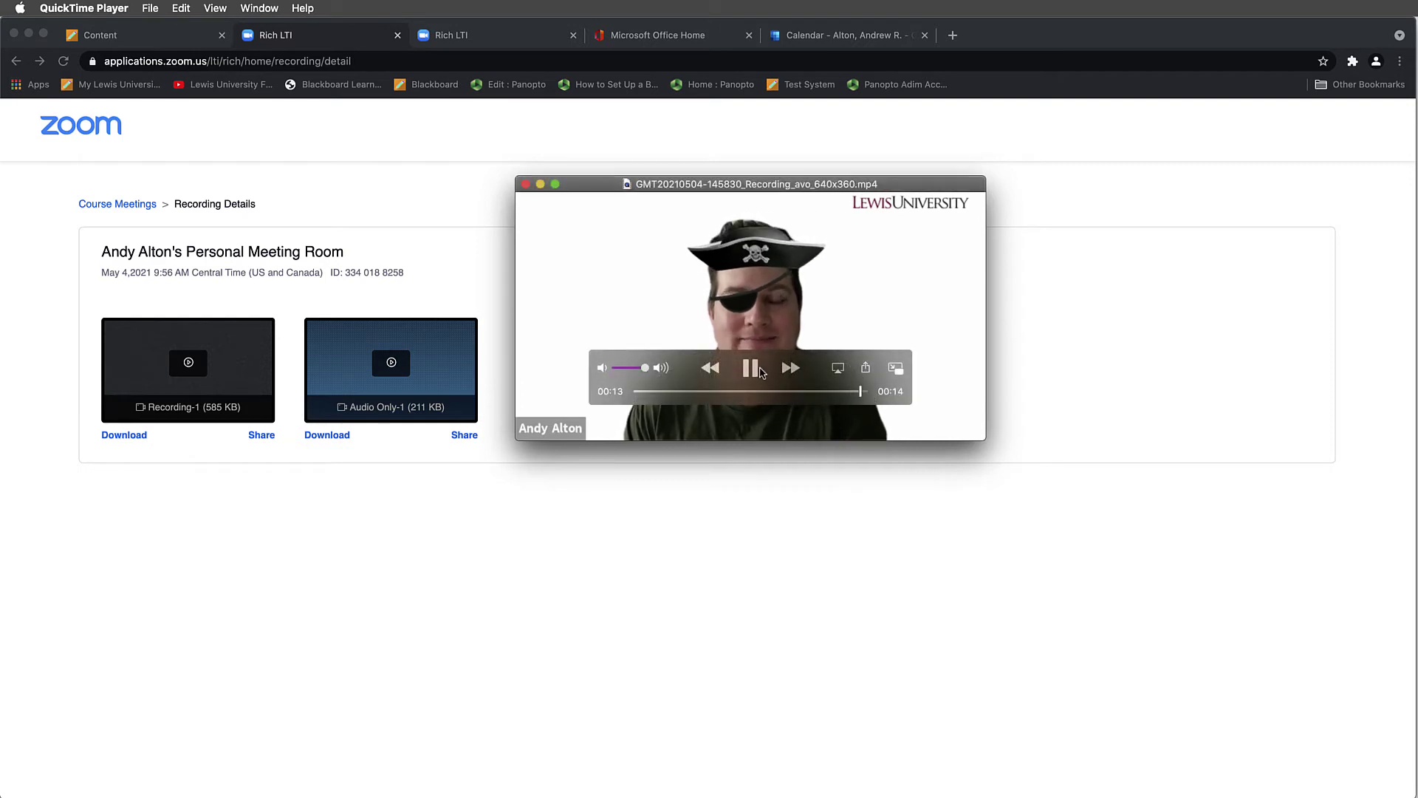
click(526, 185)
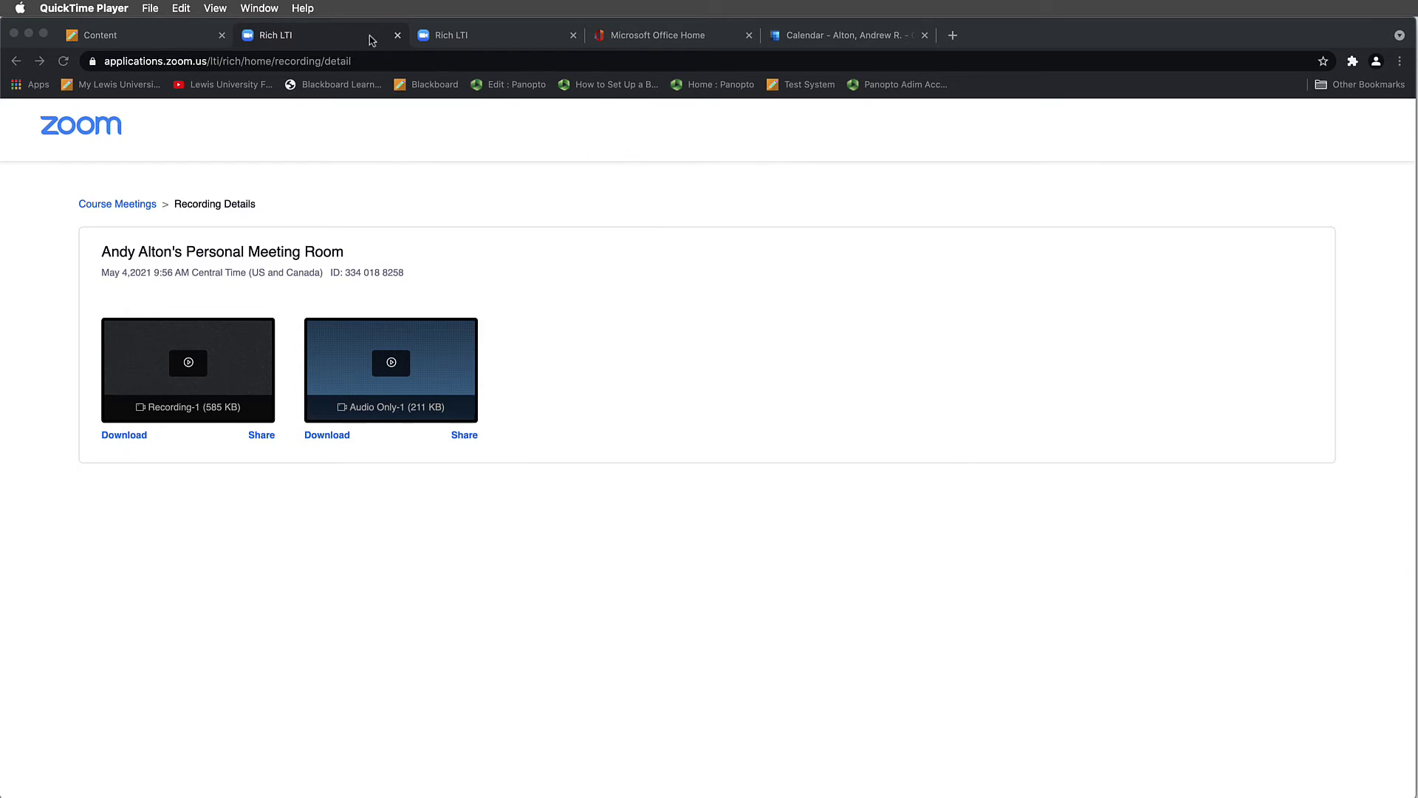
click(398, 36)
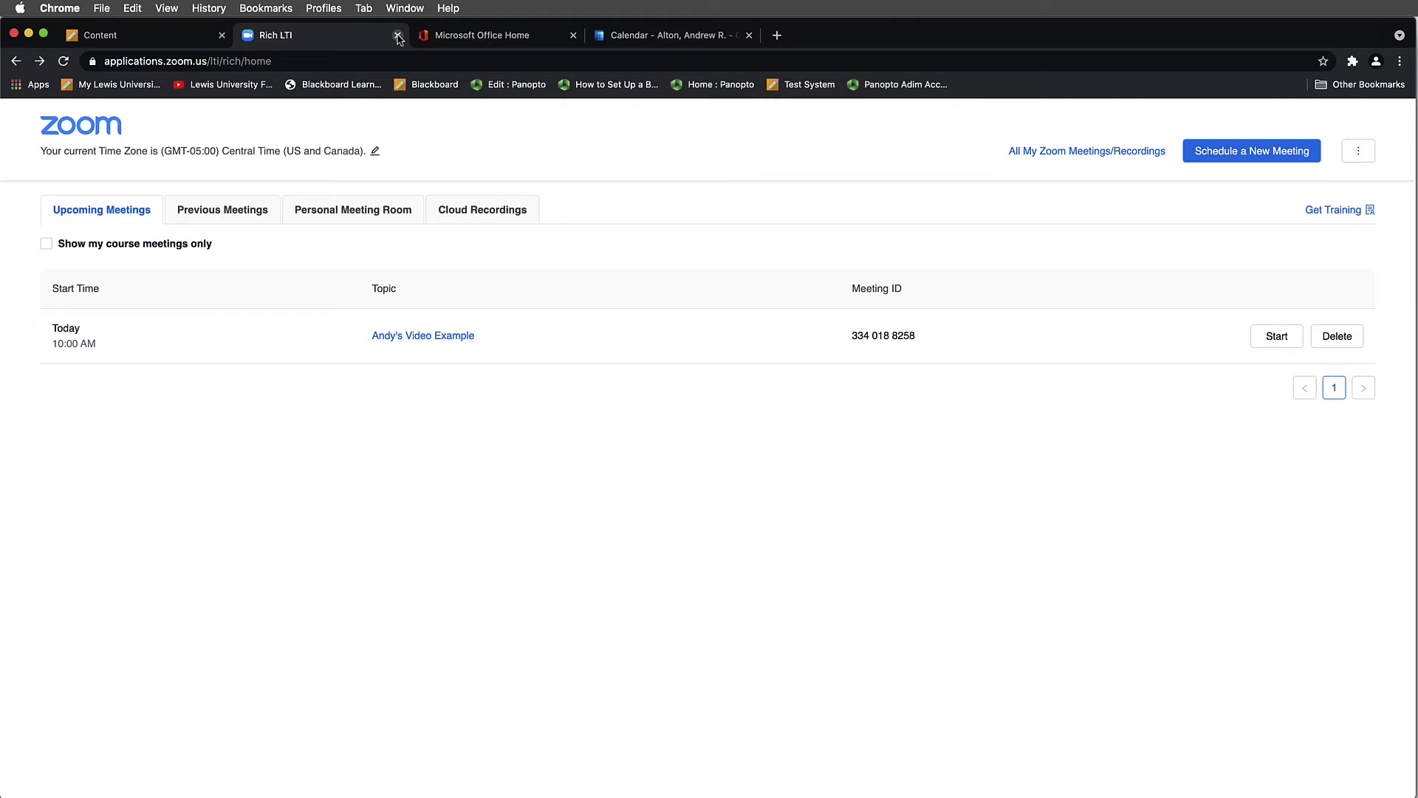
click(398, 36)
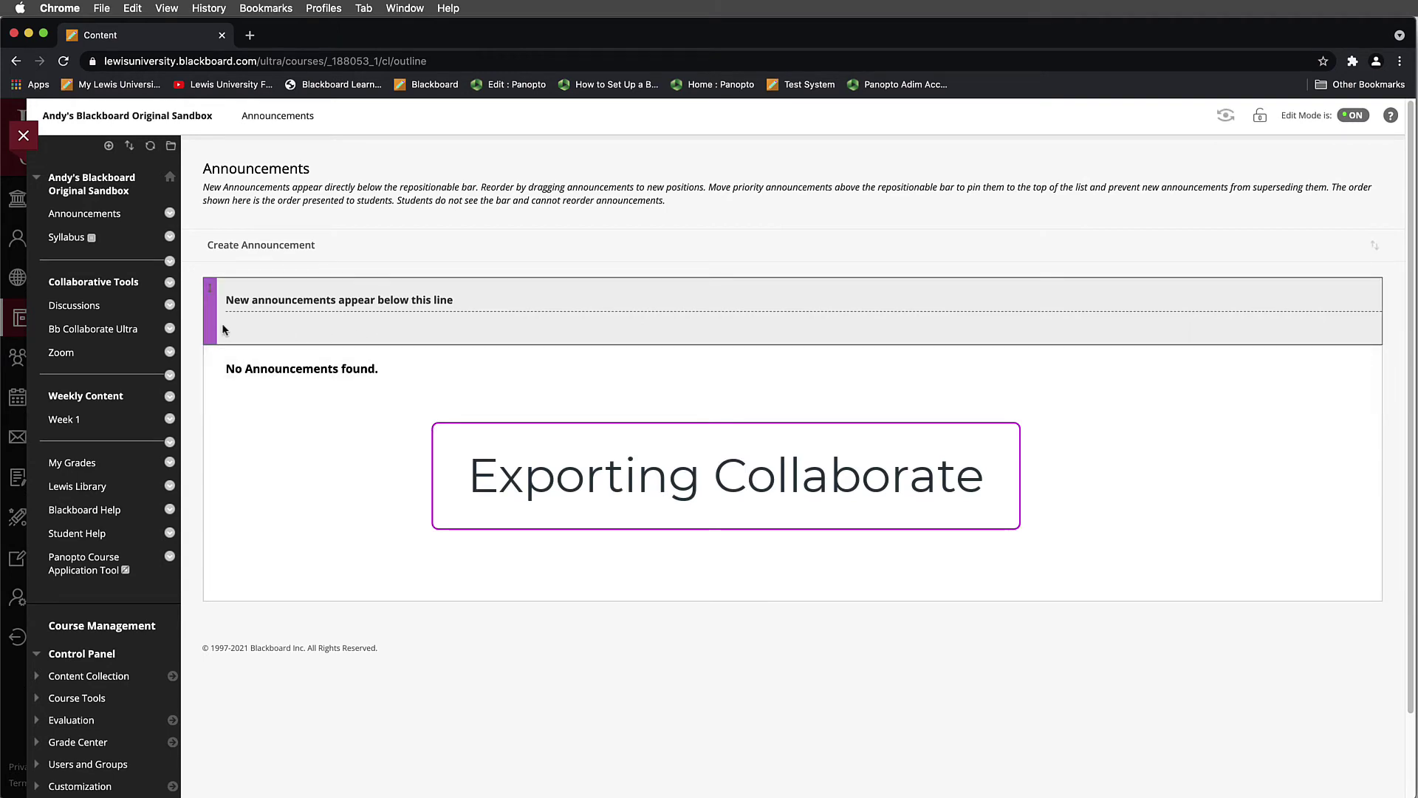
Open the list of recordings in the course's Bb Collaborate Ultra area.
click(126, 334)
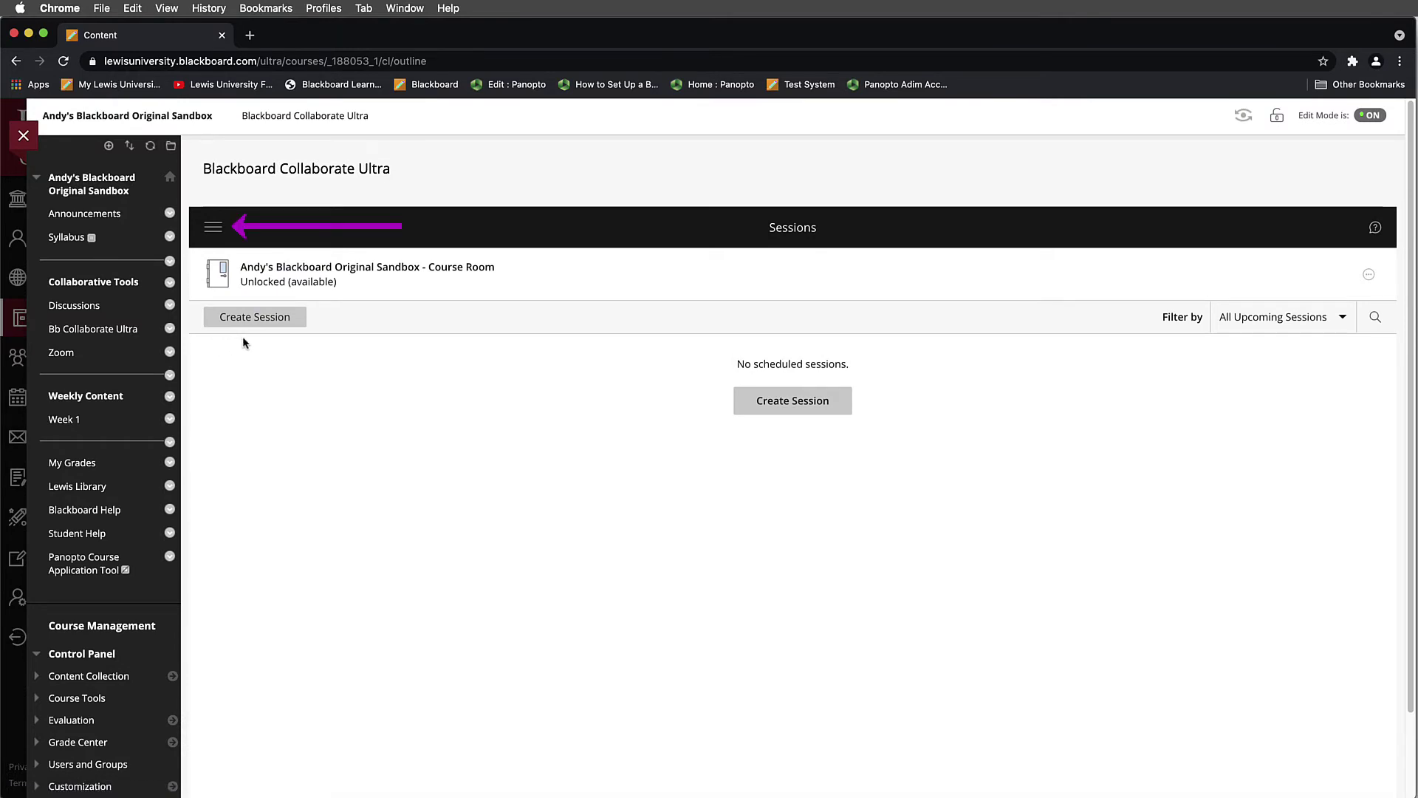
click(213, 229)
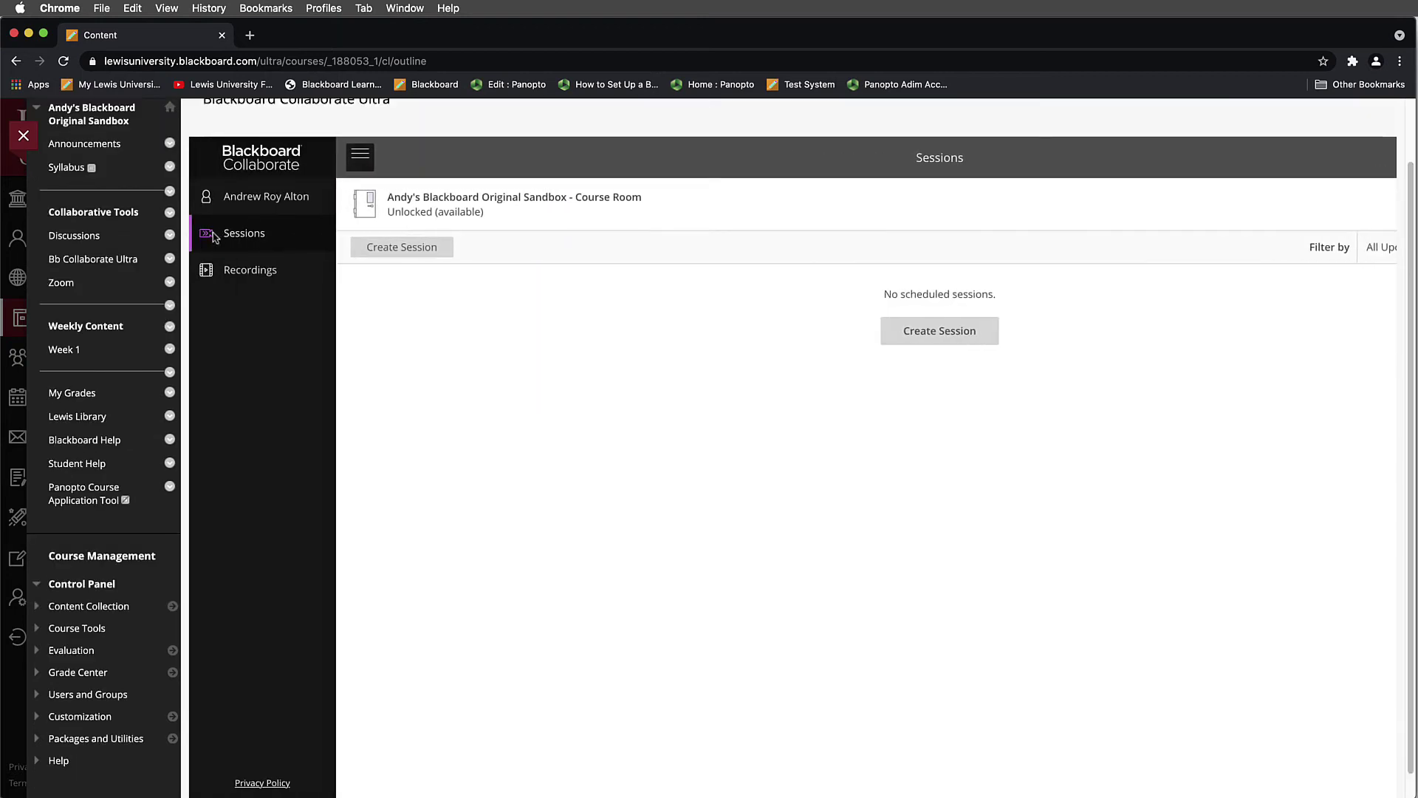
click(301, 277)
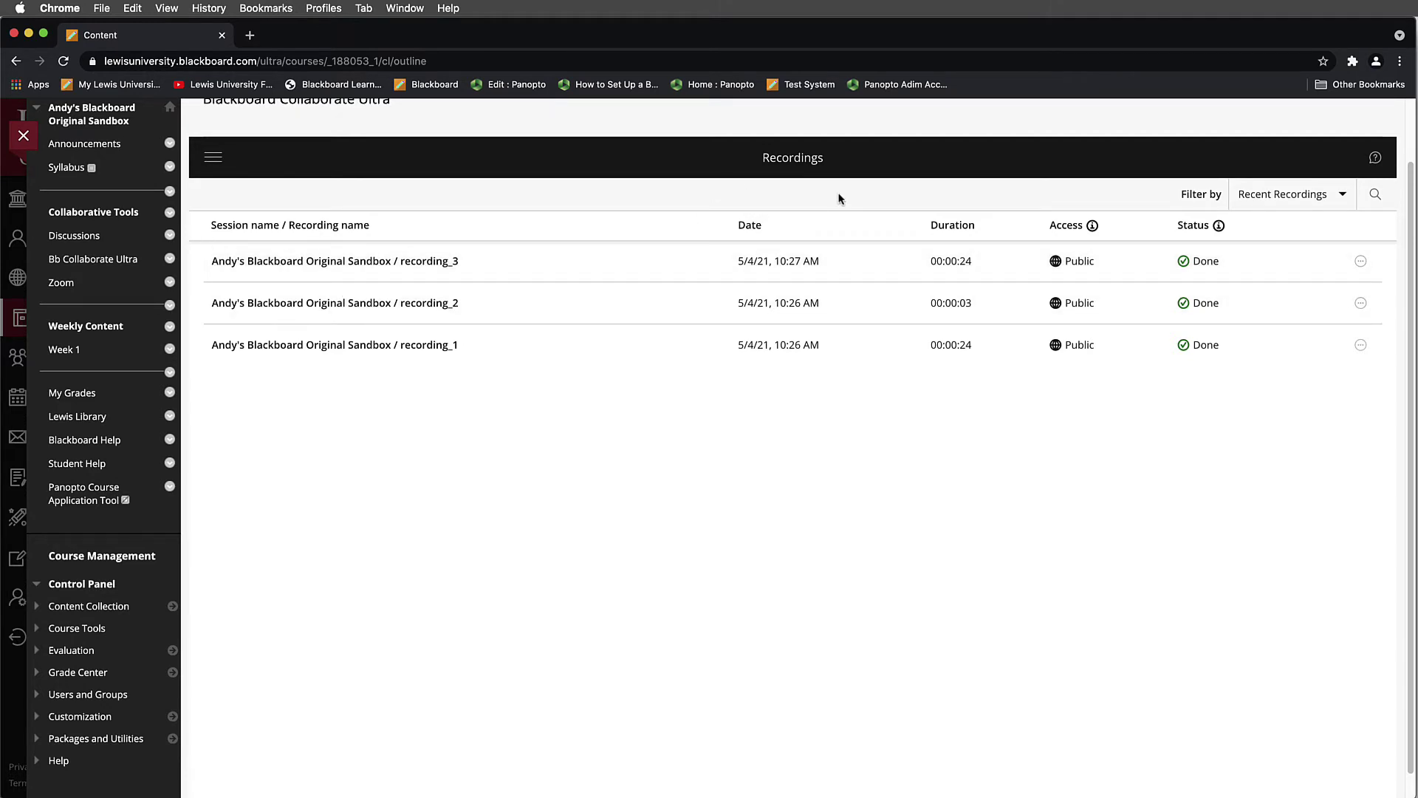
Filter the Collaborate recordings by Recordings In A Range, with 5/4/21 as both the start and end date.
click(1340, 198)
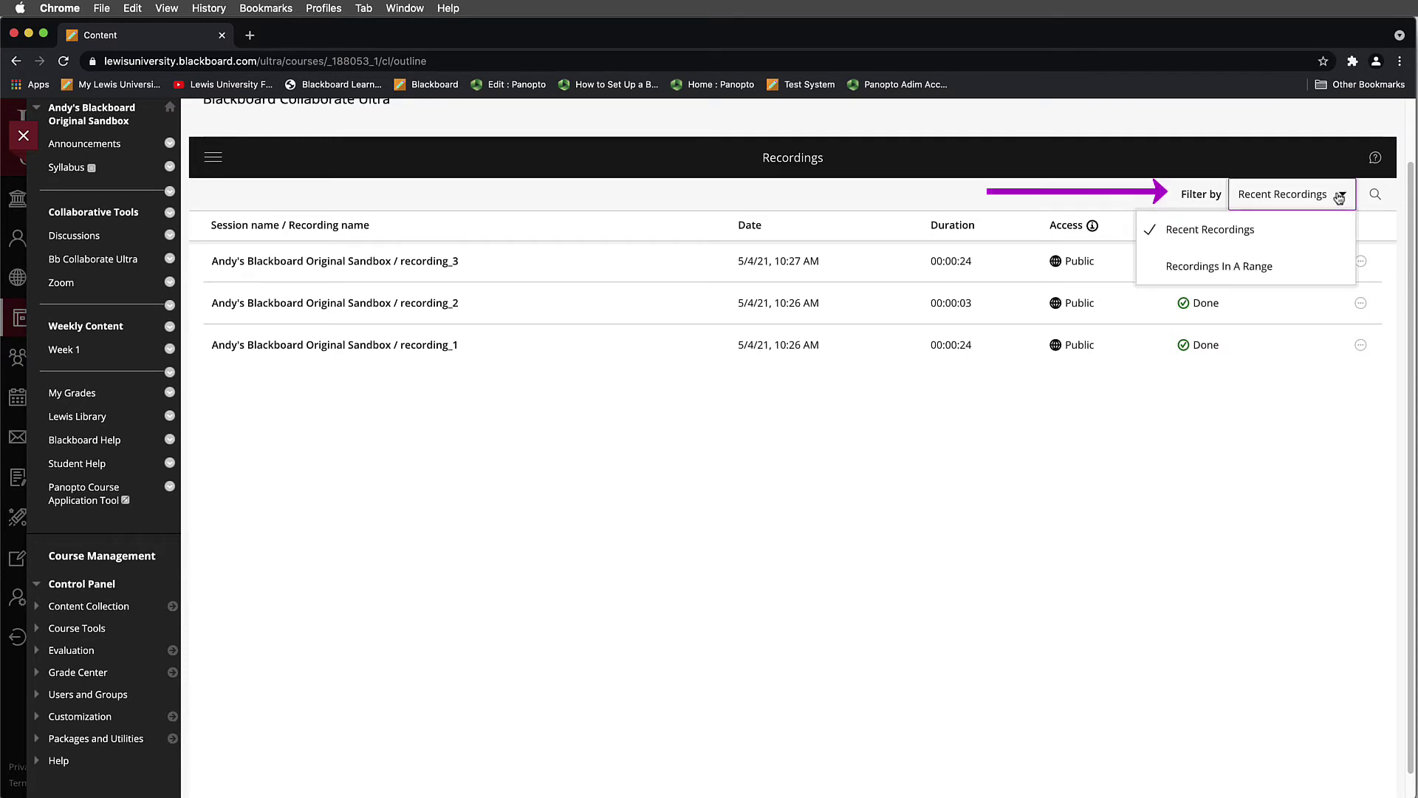
click(1283, 270)
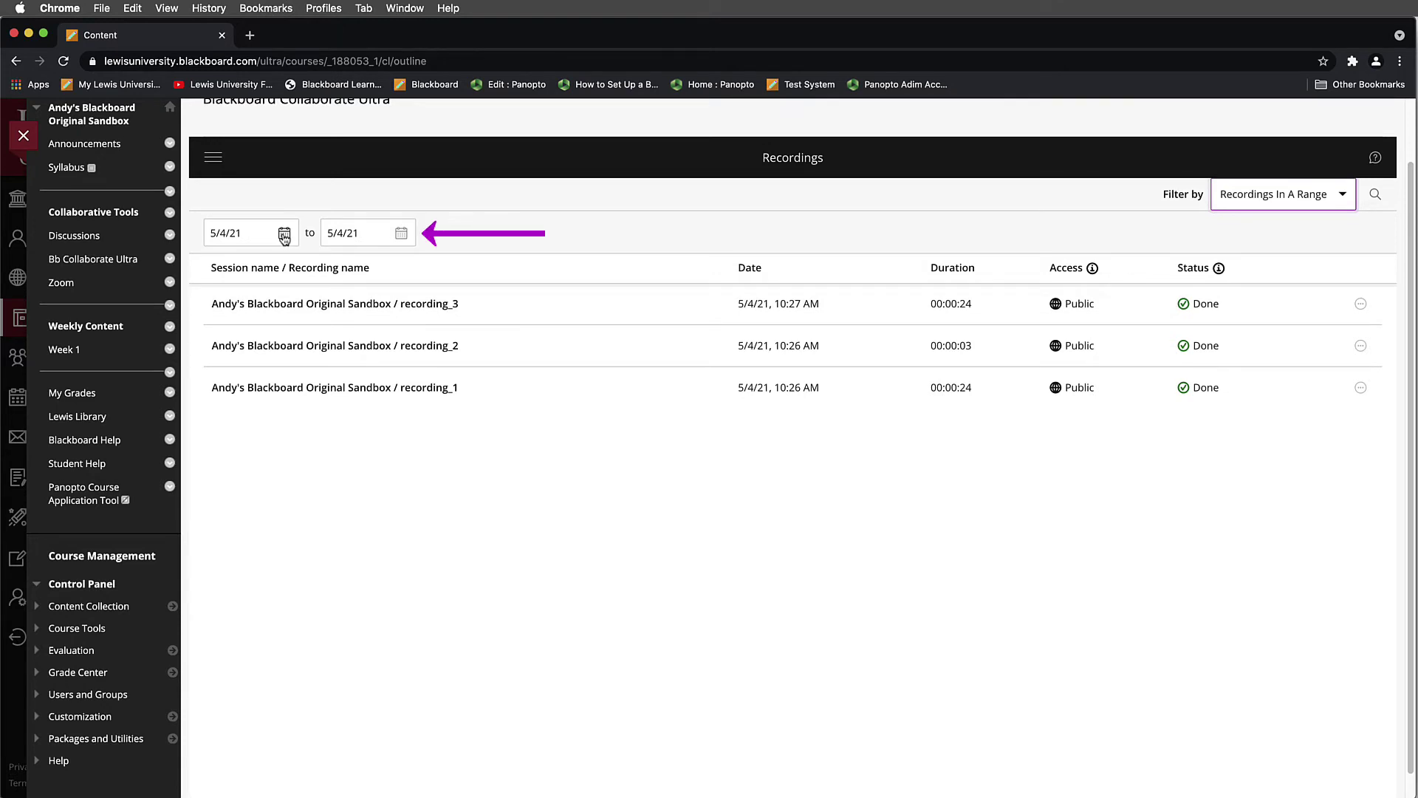
click(247, 234)
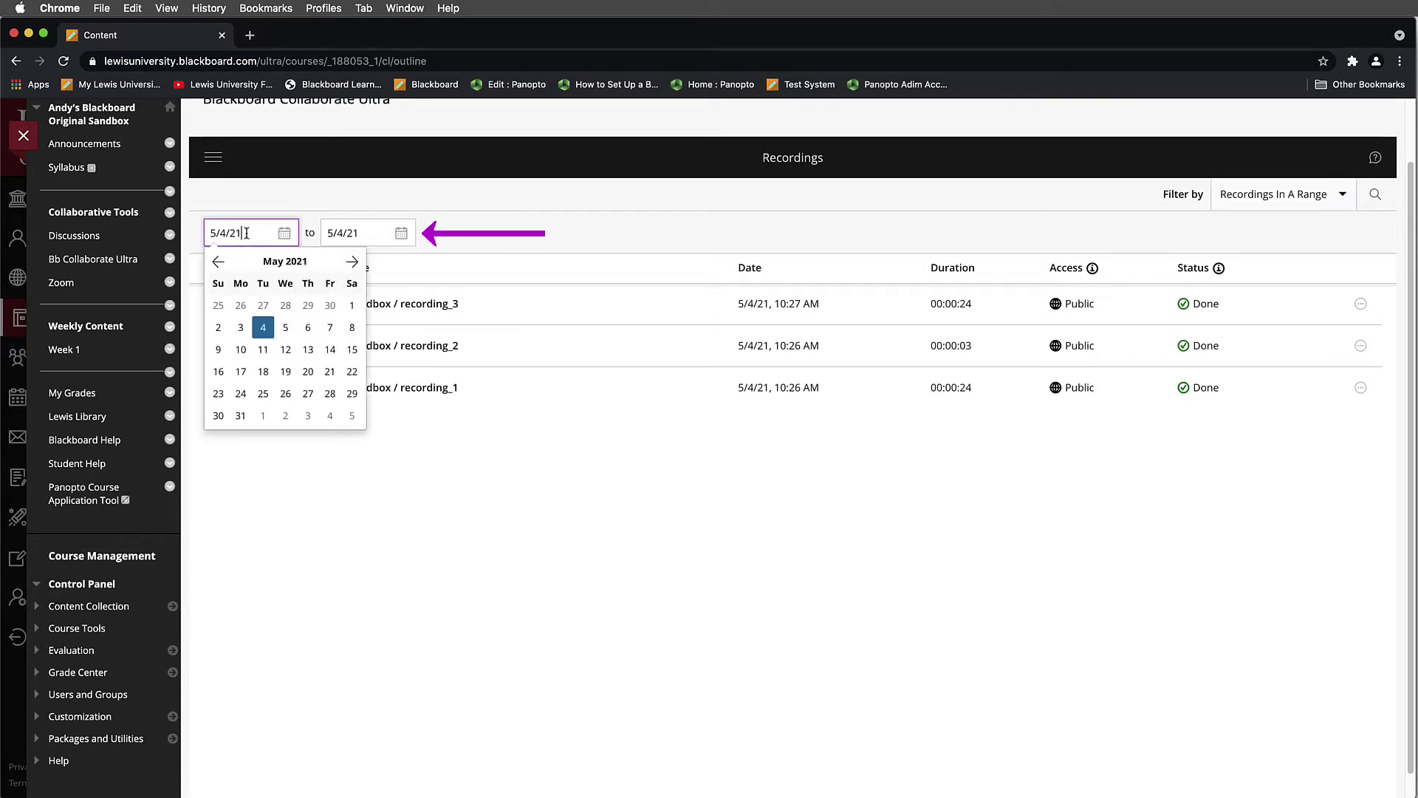
click(566, 220)
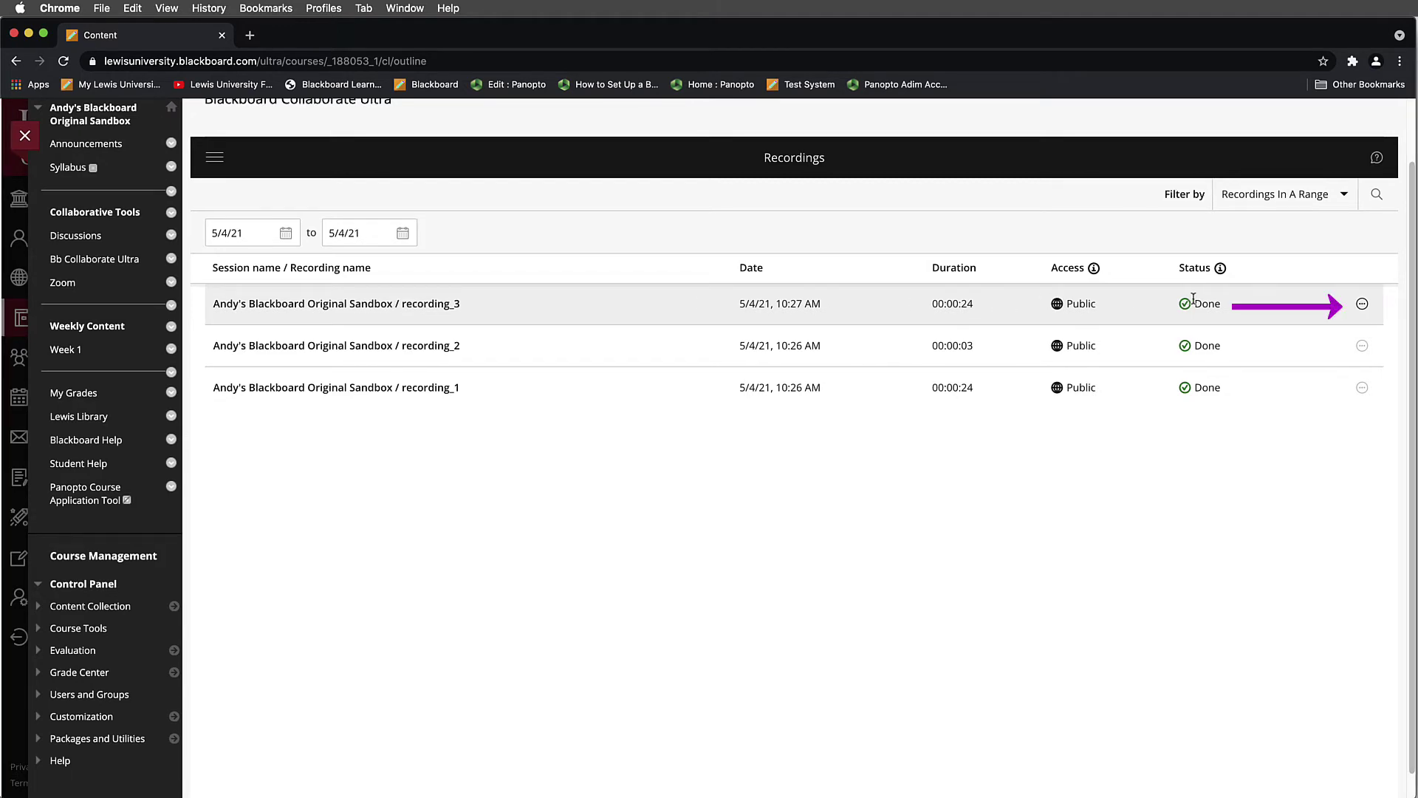
Download recording_3 from Collaborate and play the resulting collab-recording.mp4 in QuickTime Player.
click(1362, 304)
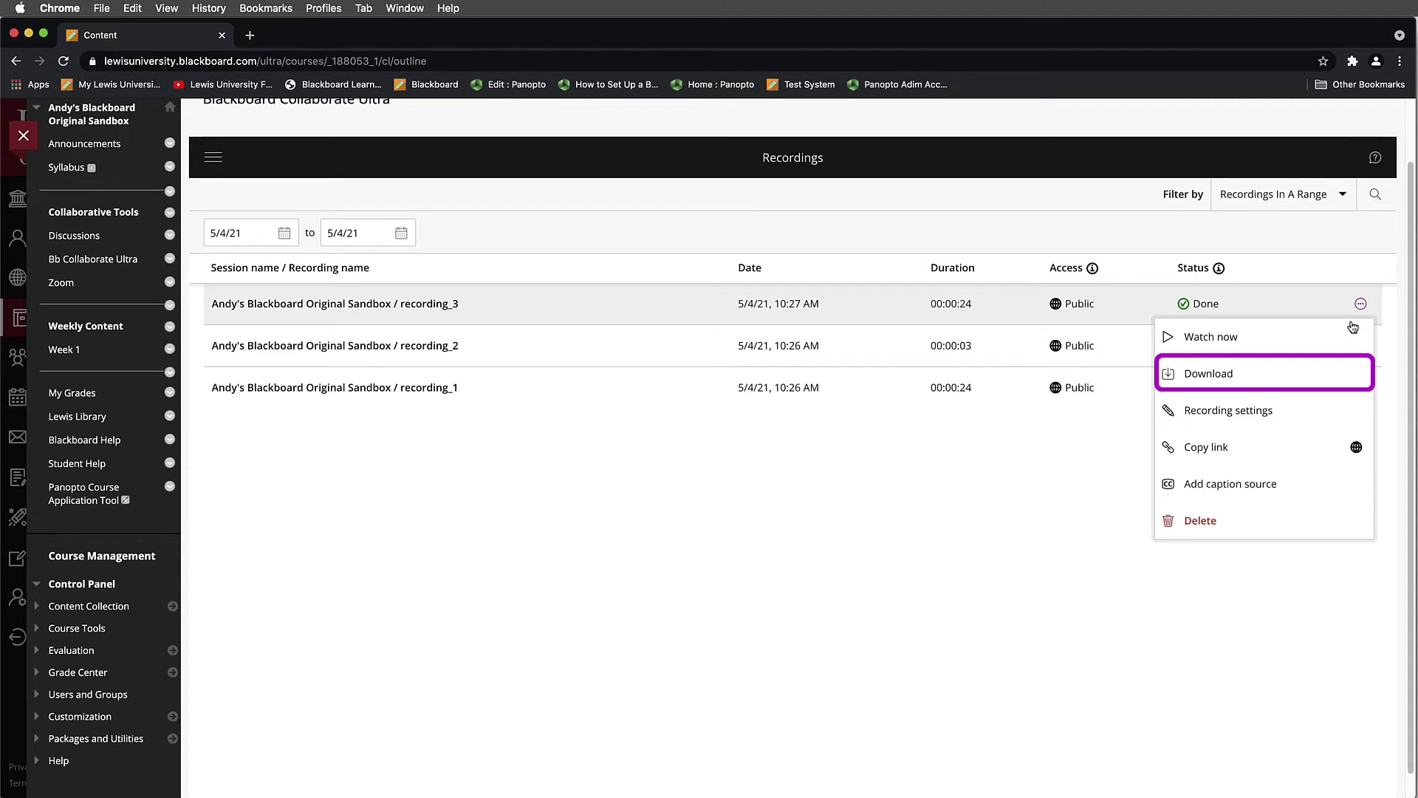
click(1286, 383)
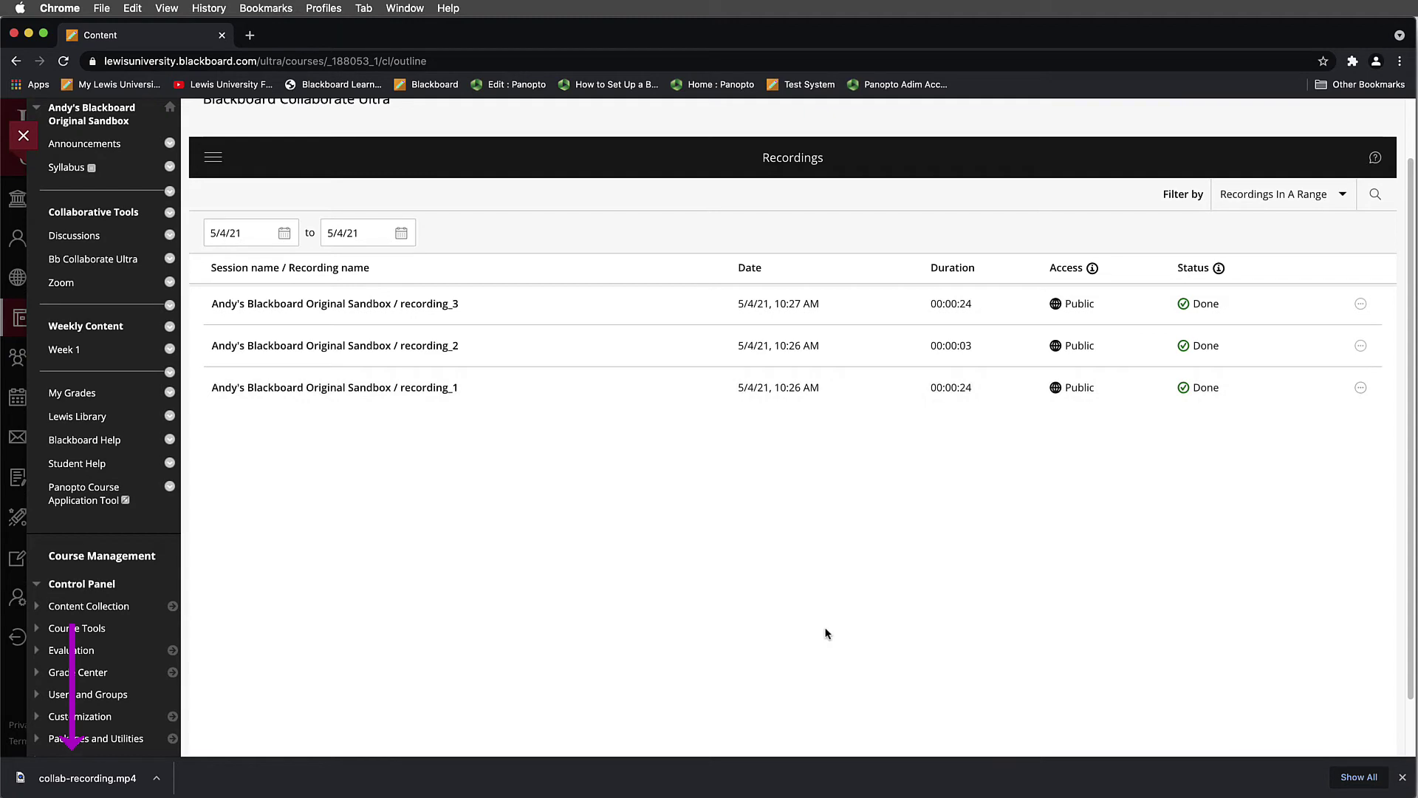
click(124, 777)
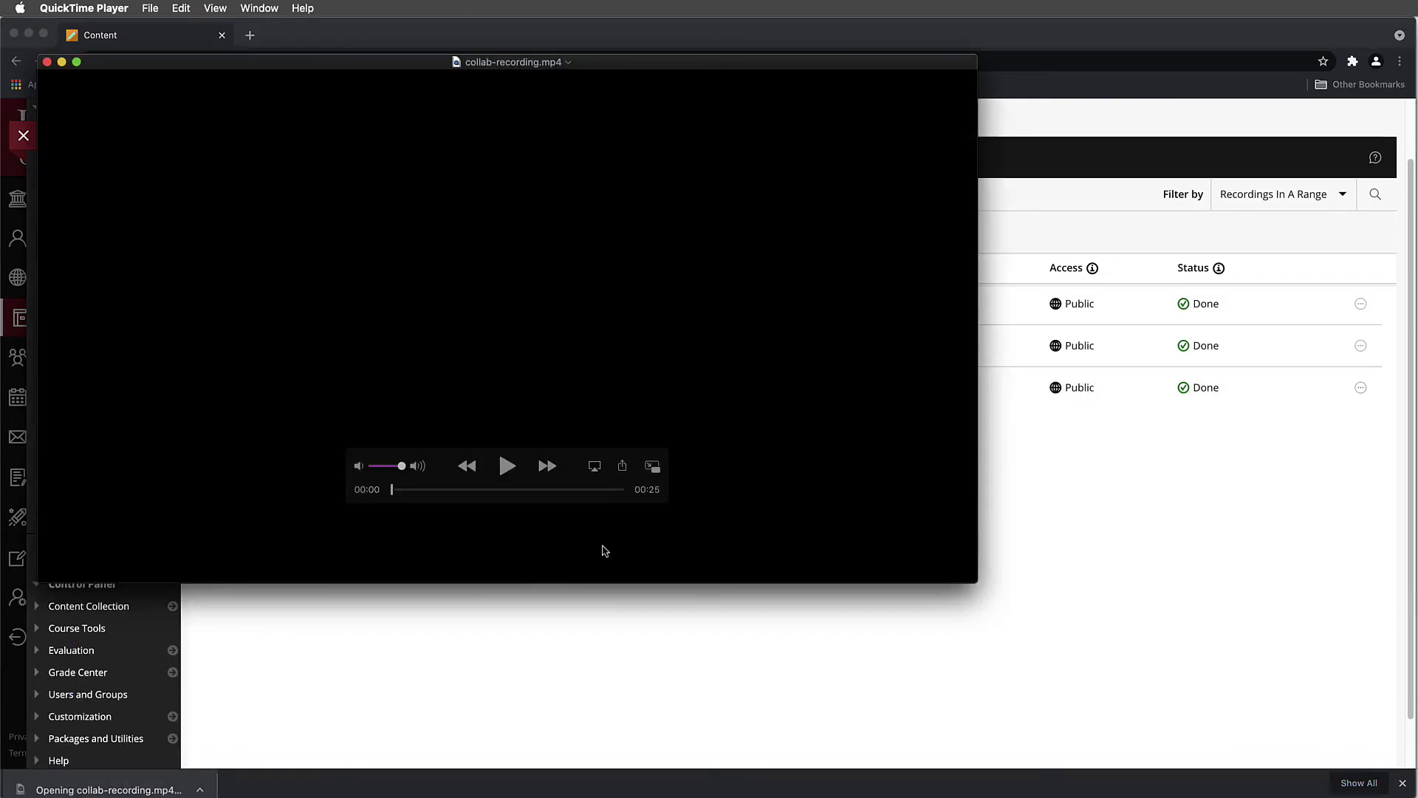
drag(358, 63, 560, 155)
click(711, 559)
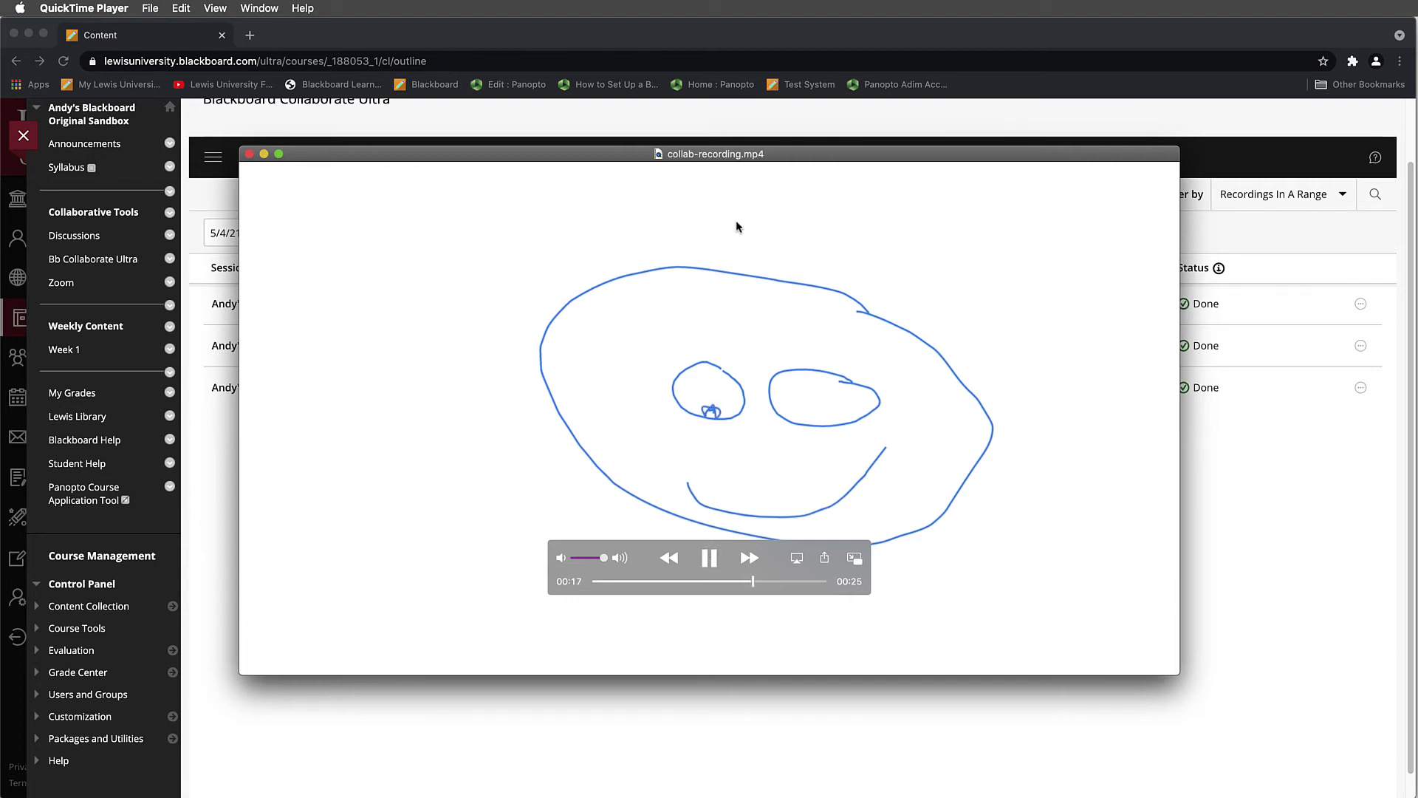
Check the file name and save location of collab-recording.mp4, and close the player.
click(769, 156)
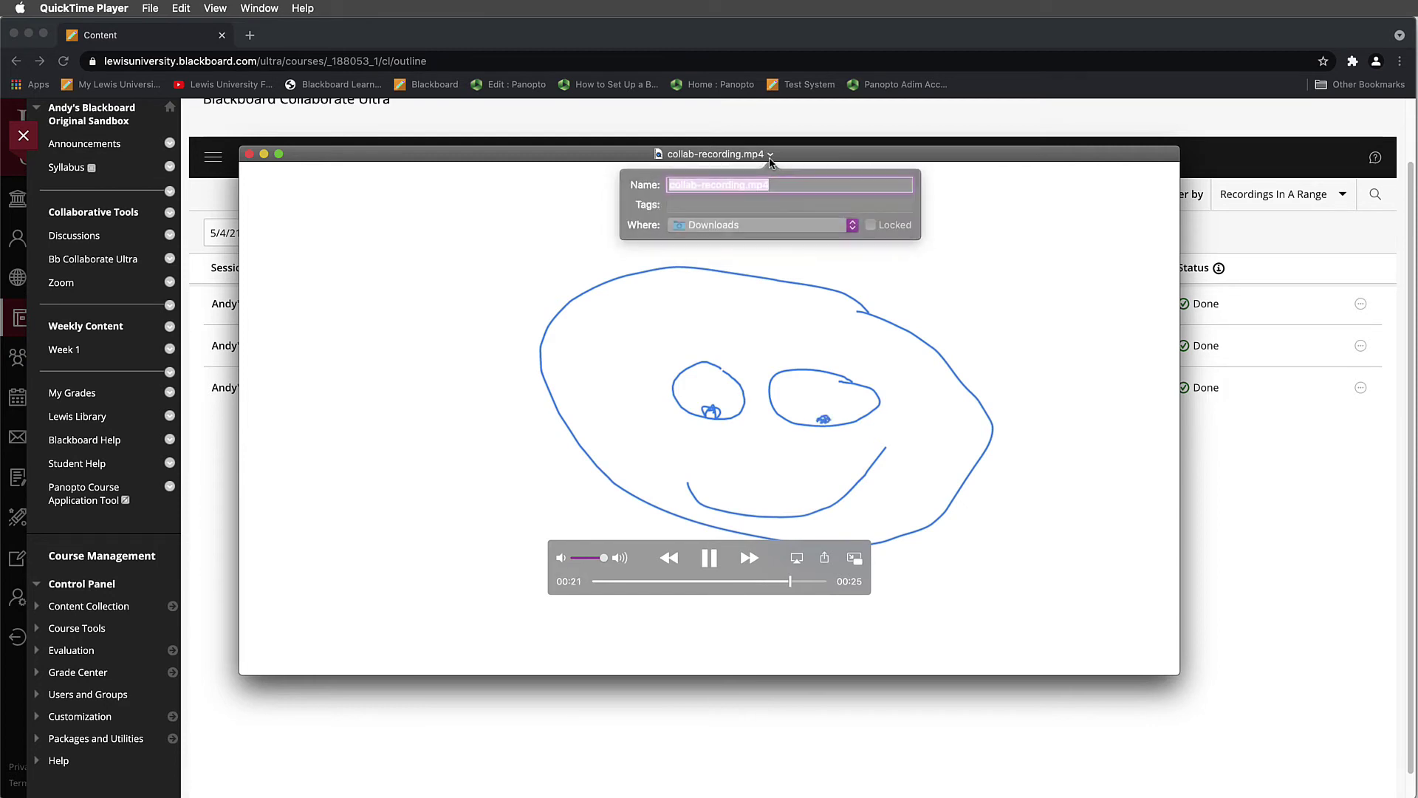
click(463, 229)
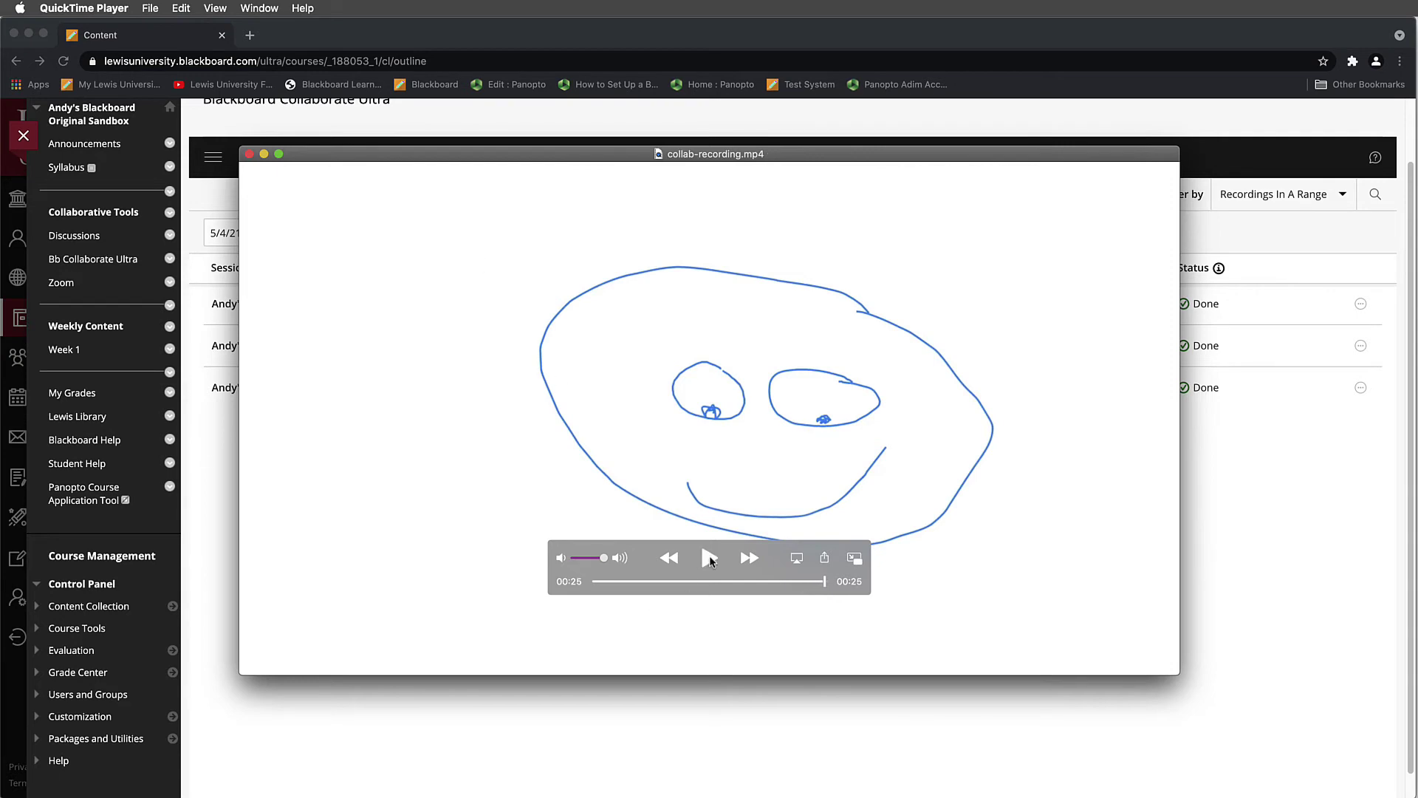
click(250, 157)
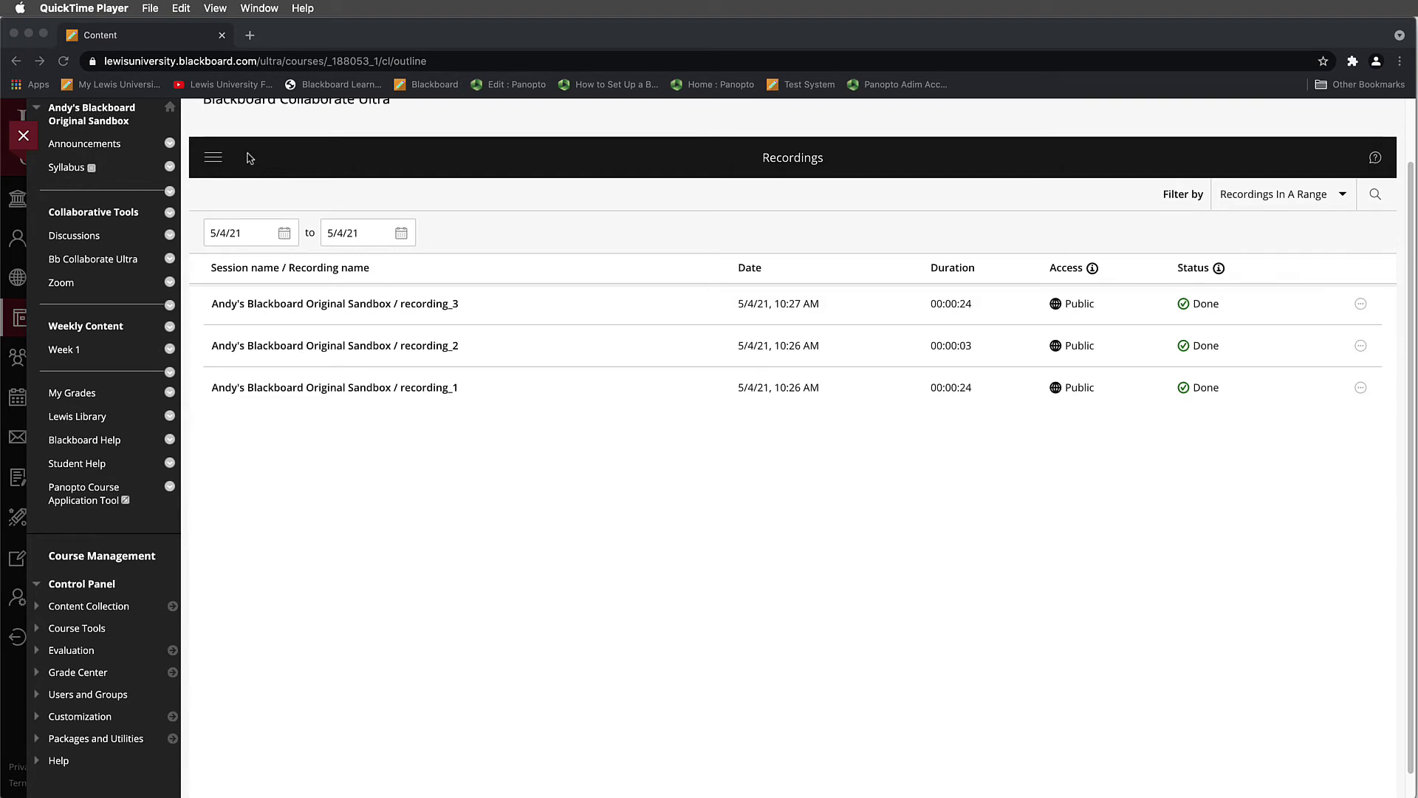
Return to the course home page, open the Panopto Course Application Tool and sign in to the Panopto content.
scroll(251, 159, up, 2)
click(120, 116)
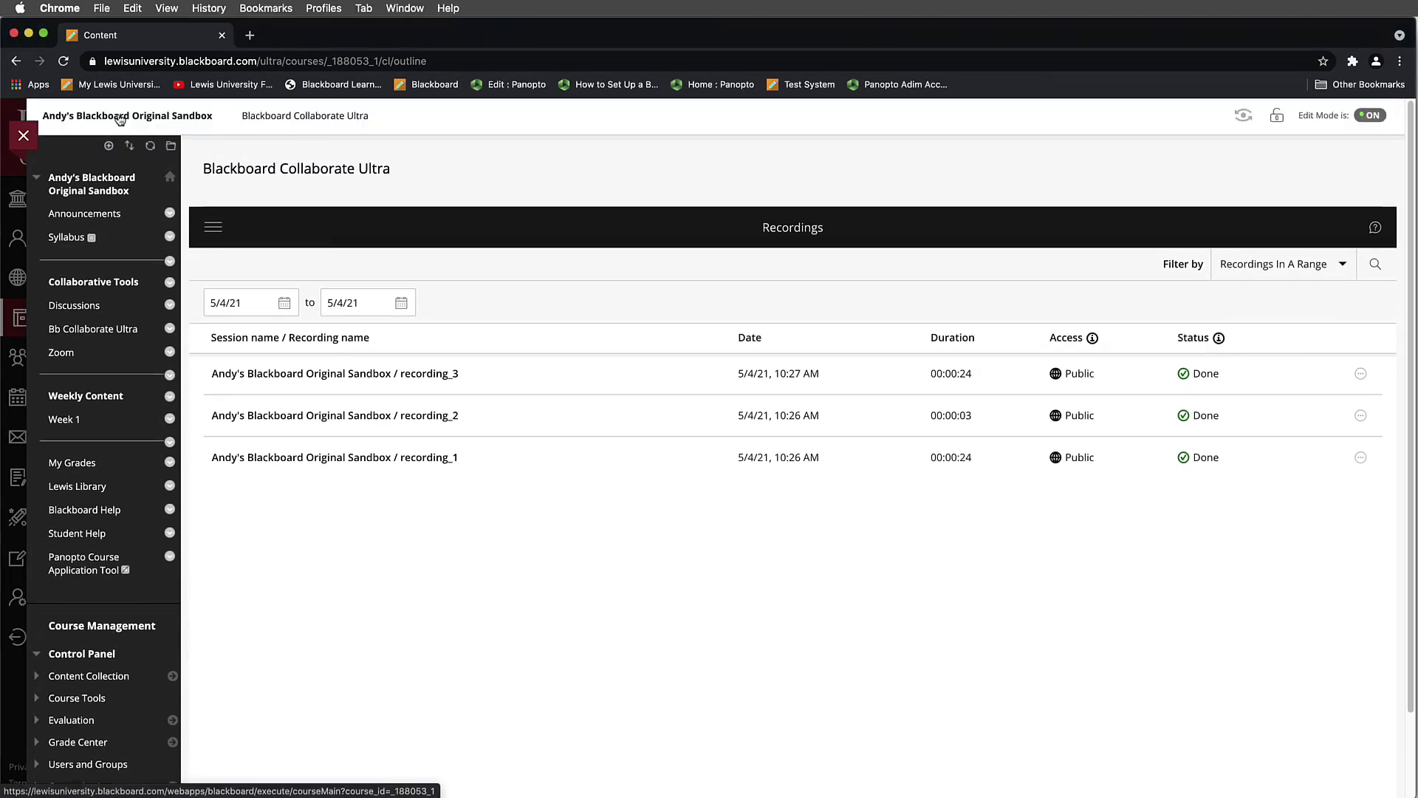
click(120, 117)
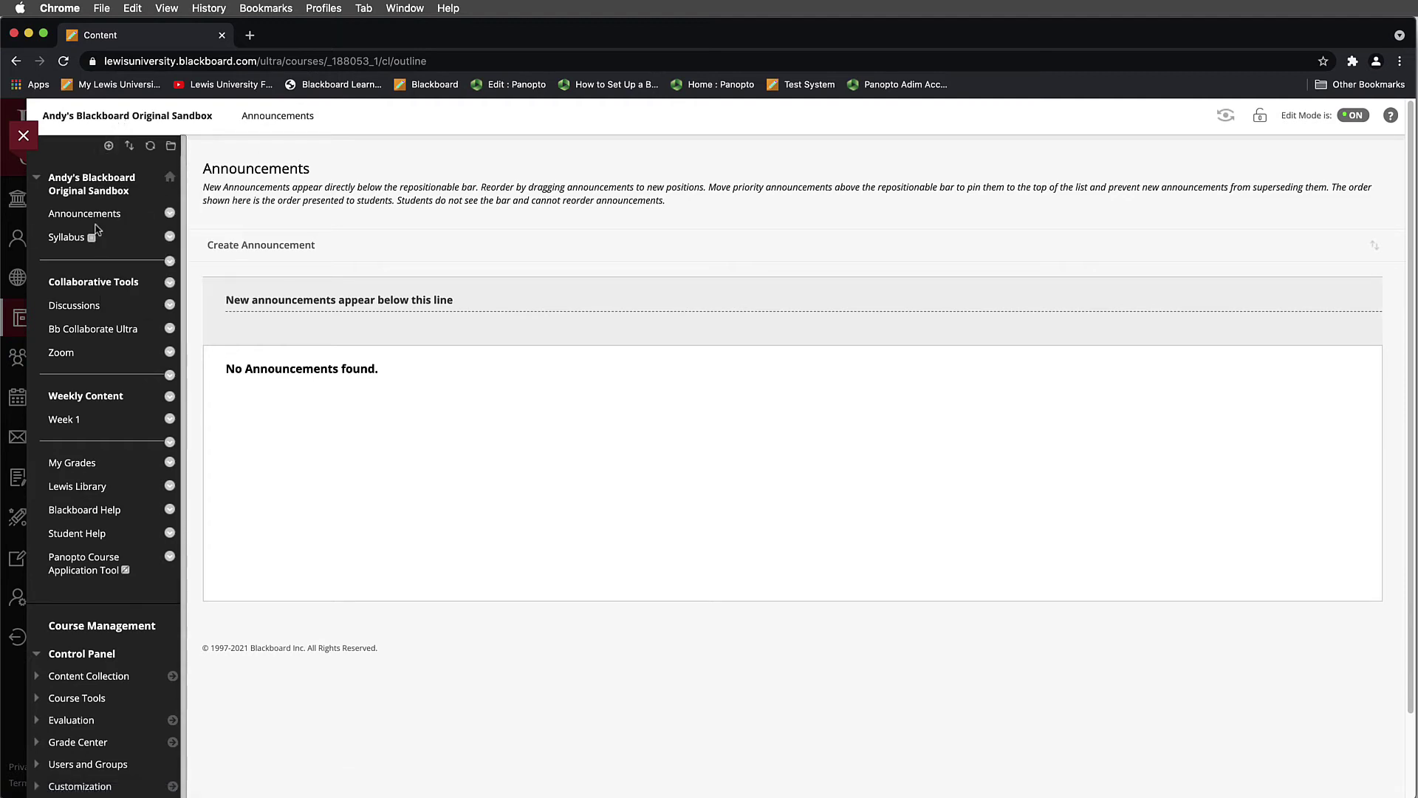
click(85, 575)
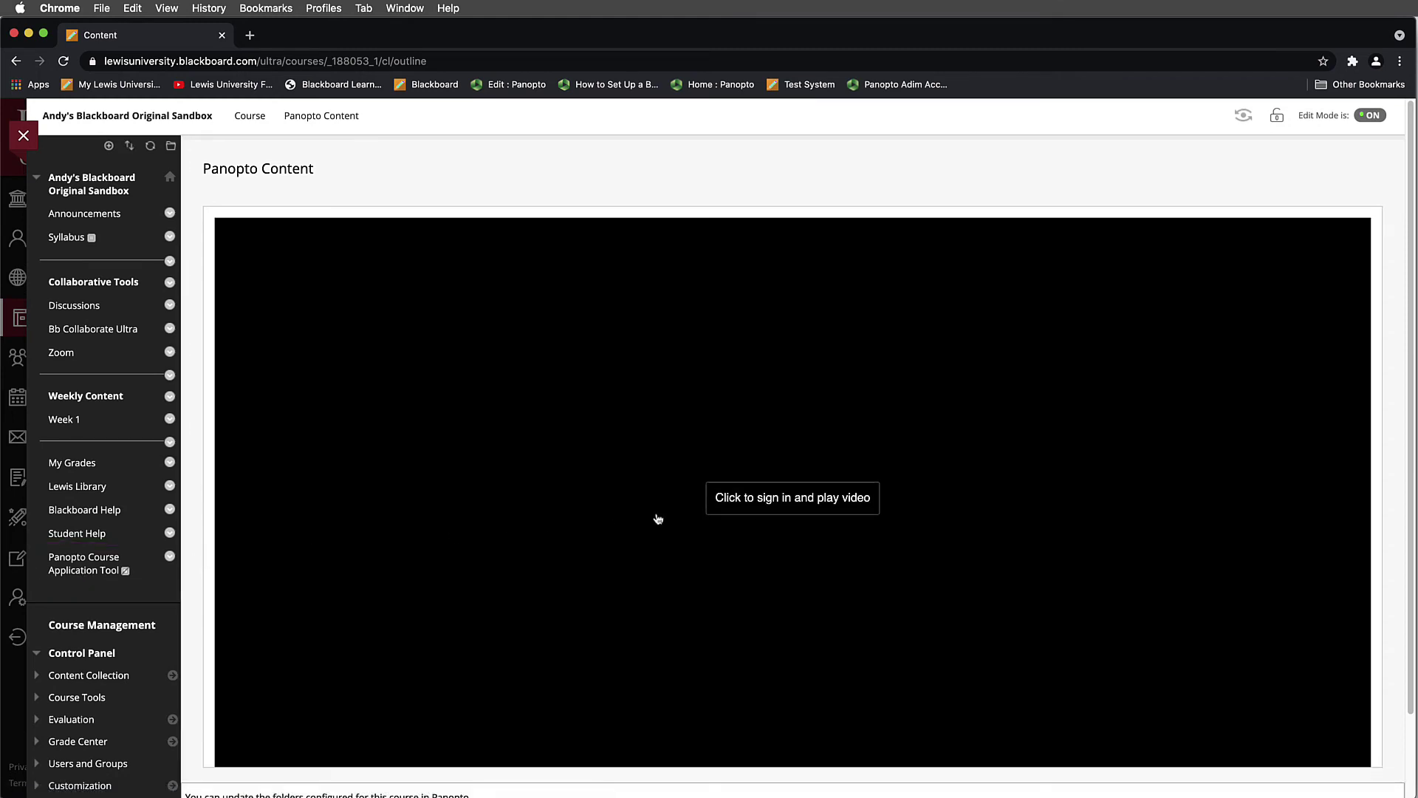
click(749, 510)
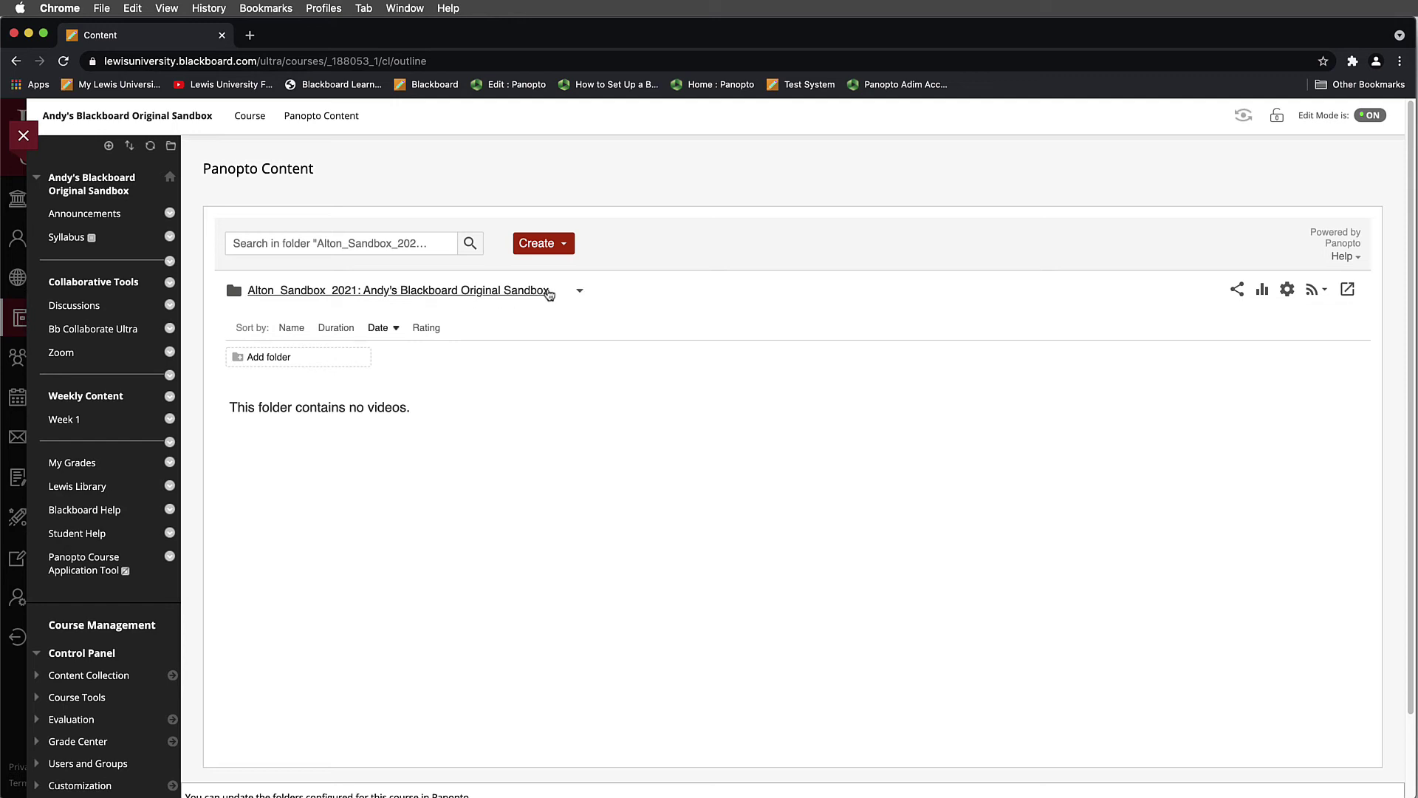
Upload the Faculty-Center-Example-Video file to the course's Panopto folder and close the upload window.
click(565, 246)
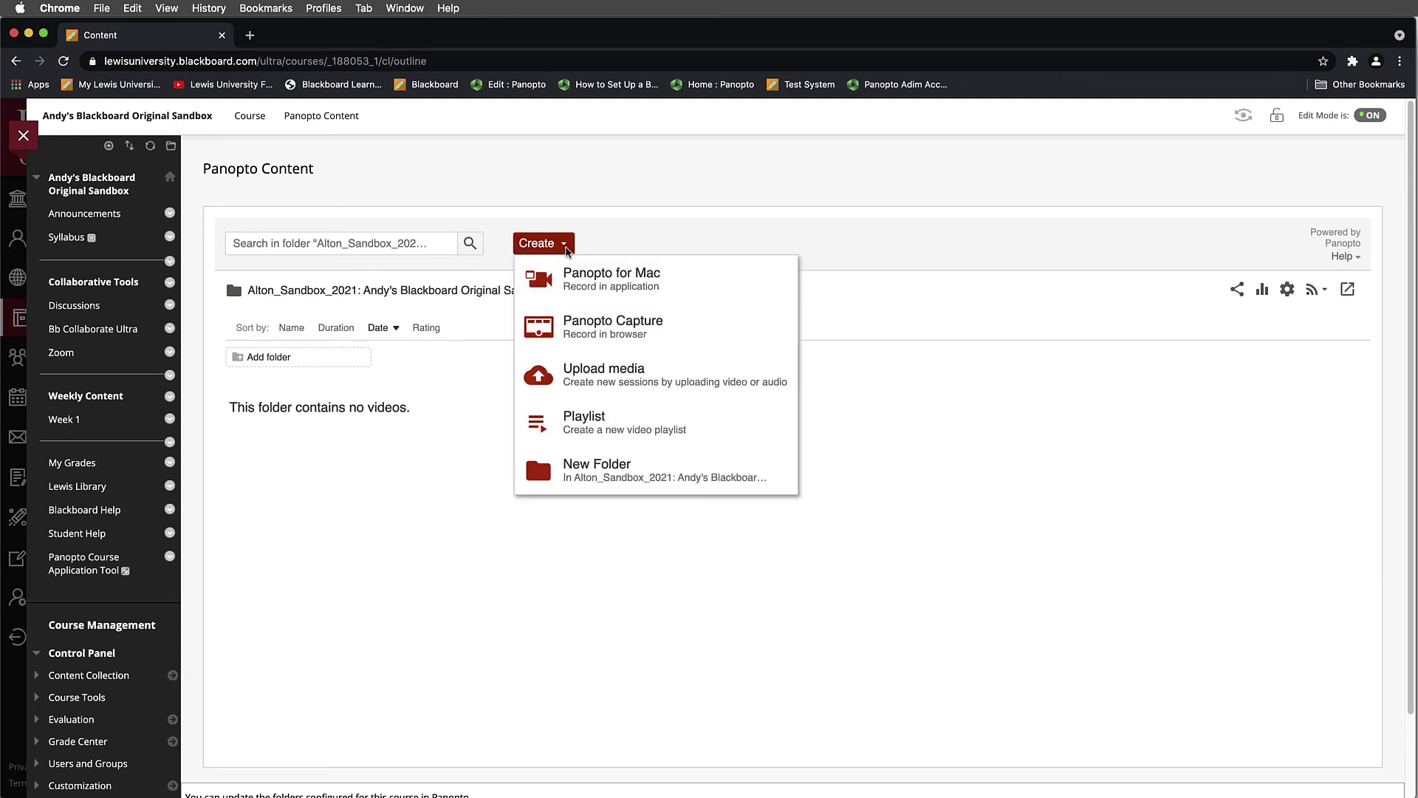
click(720, 376)
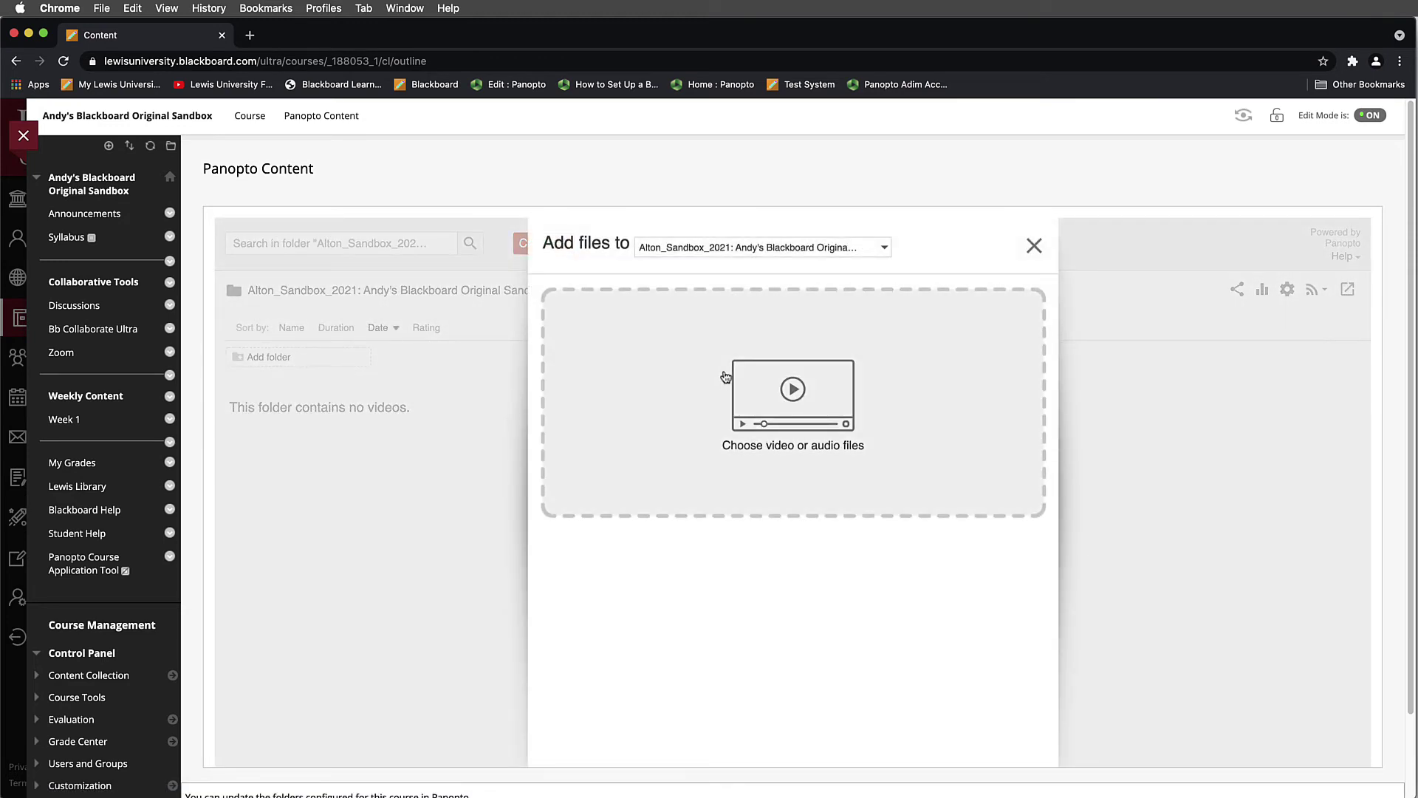
click(831, 417)
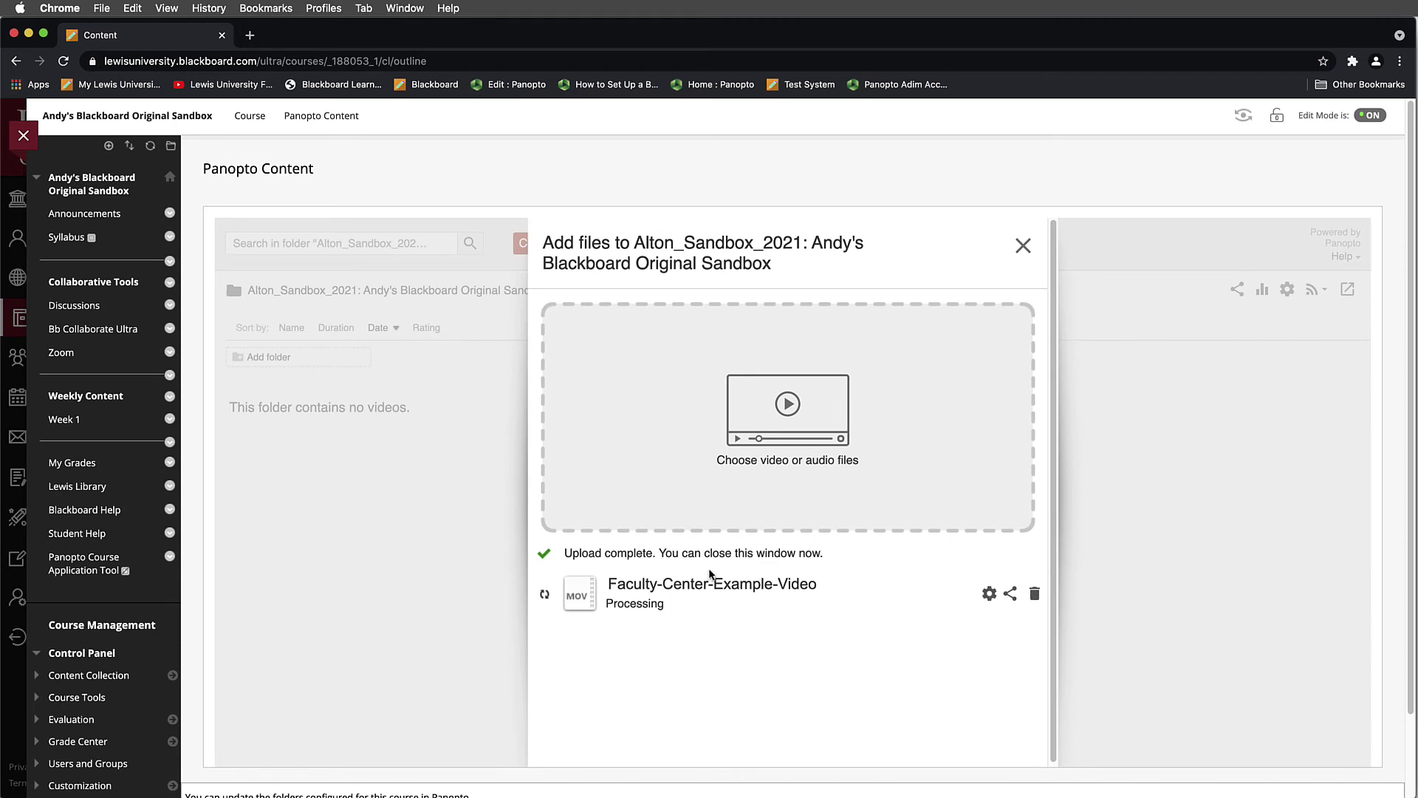
drag(659, 553, 826, 554)
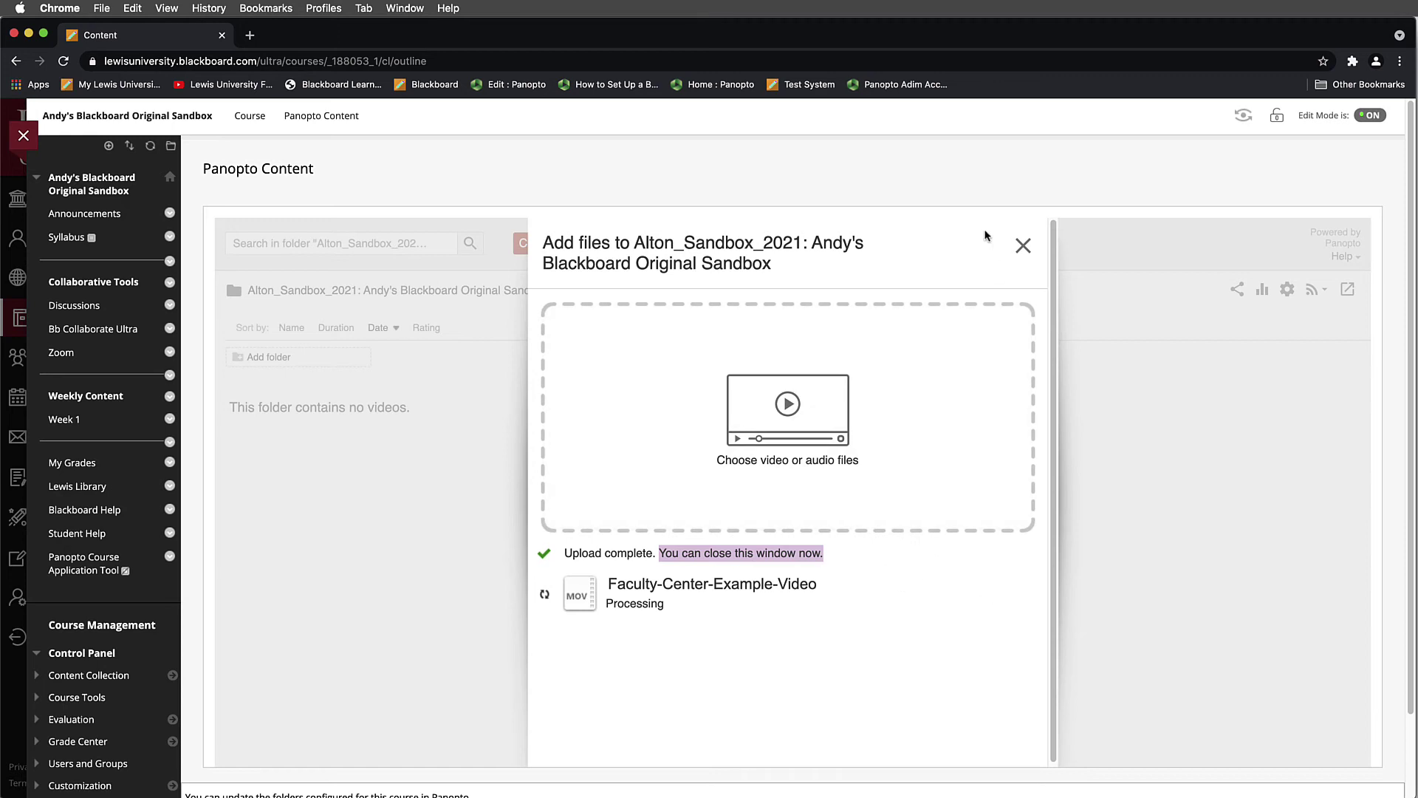
click(1021, 246)
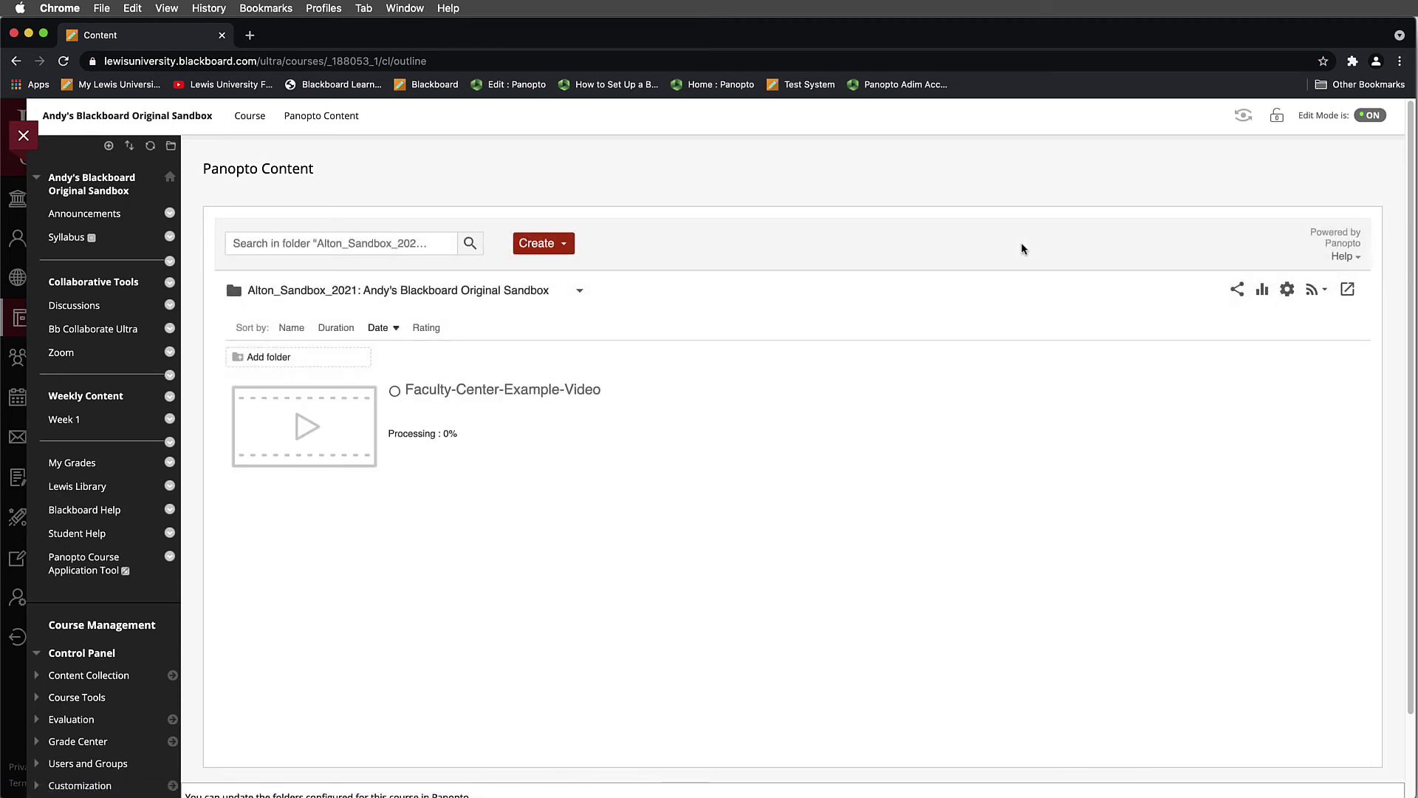
Open Faculty-Center-Example-Video in the Panopto editor and preview its opening title and closing credits.
mouse_move(456, 470)
mouse_move(320, 471)
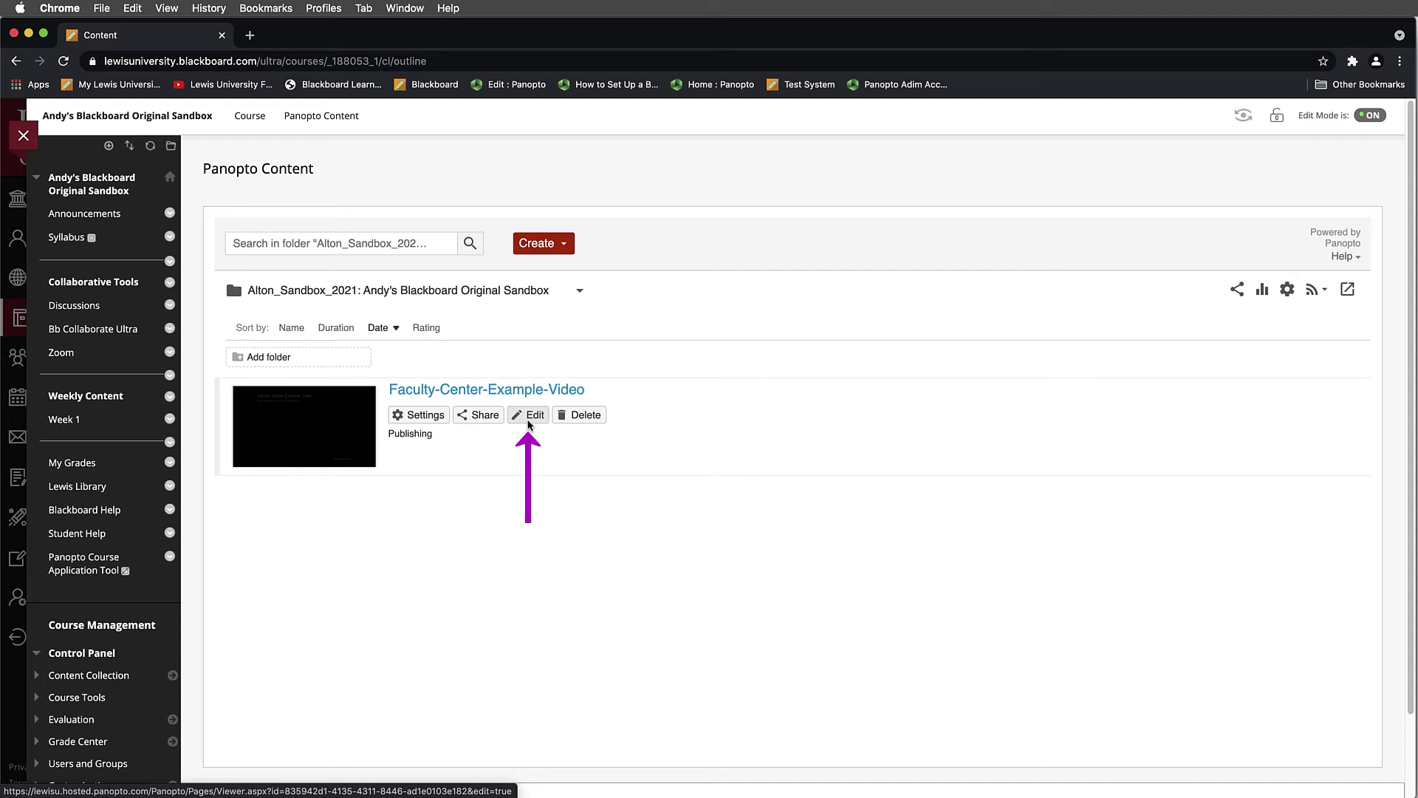
click(528, 416)
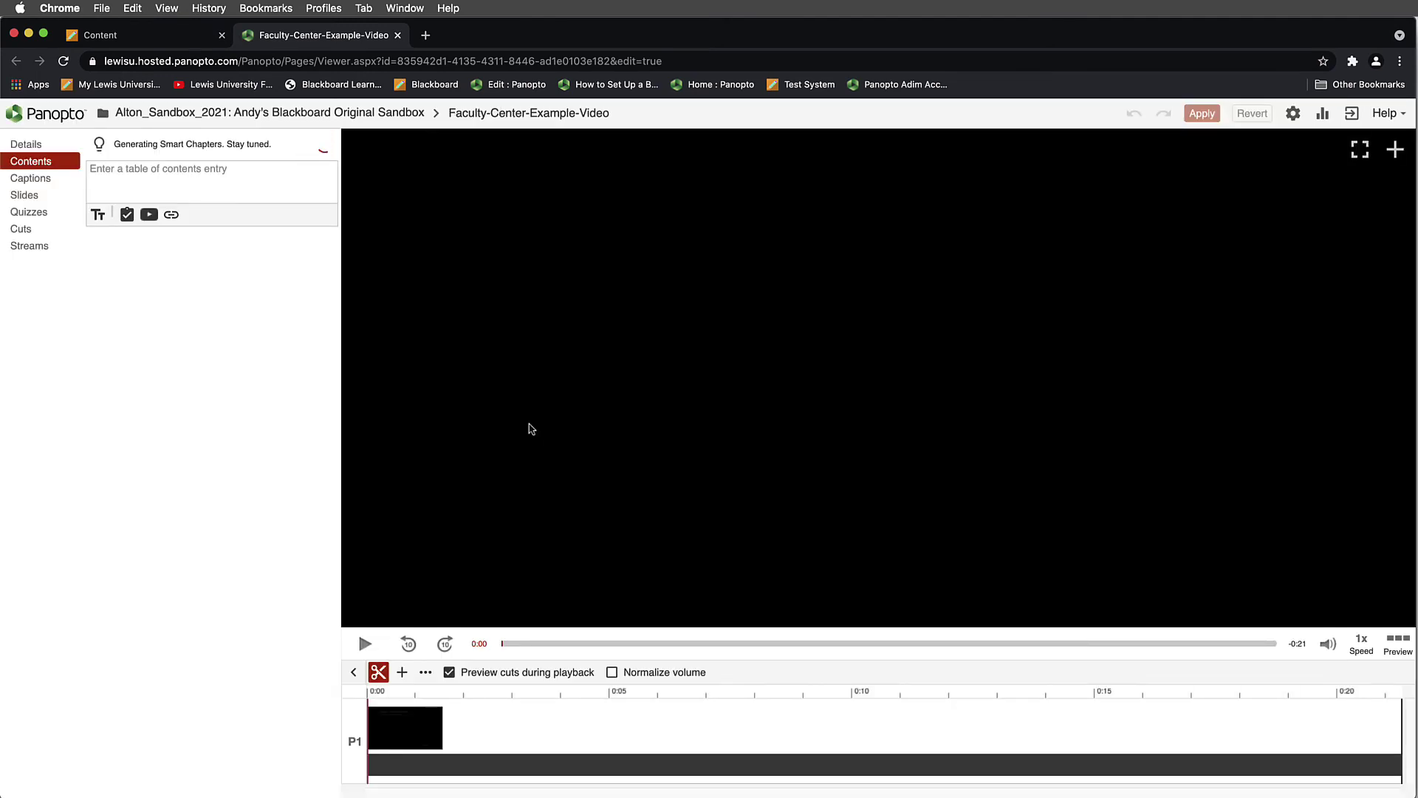
click(364, 644)
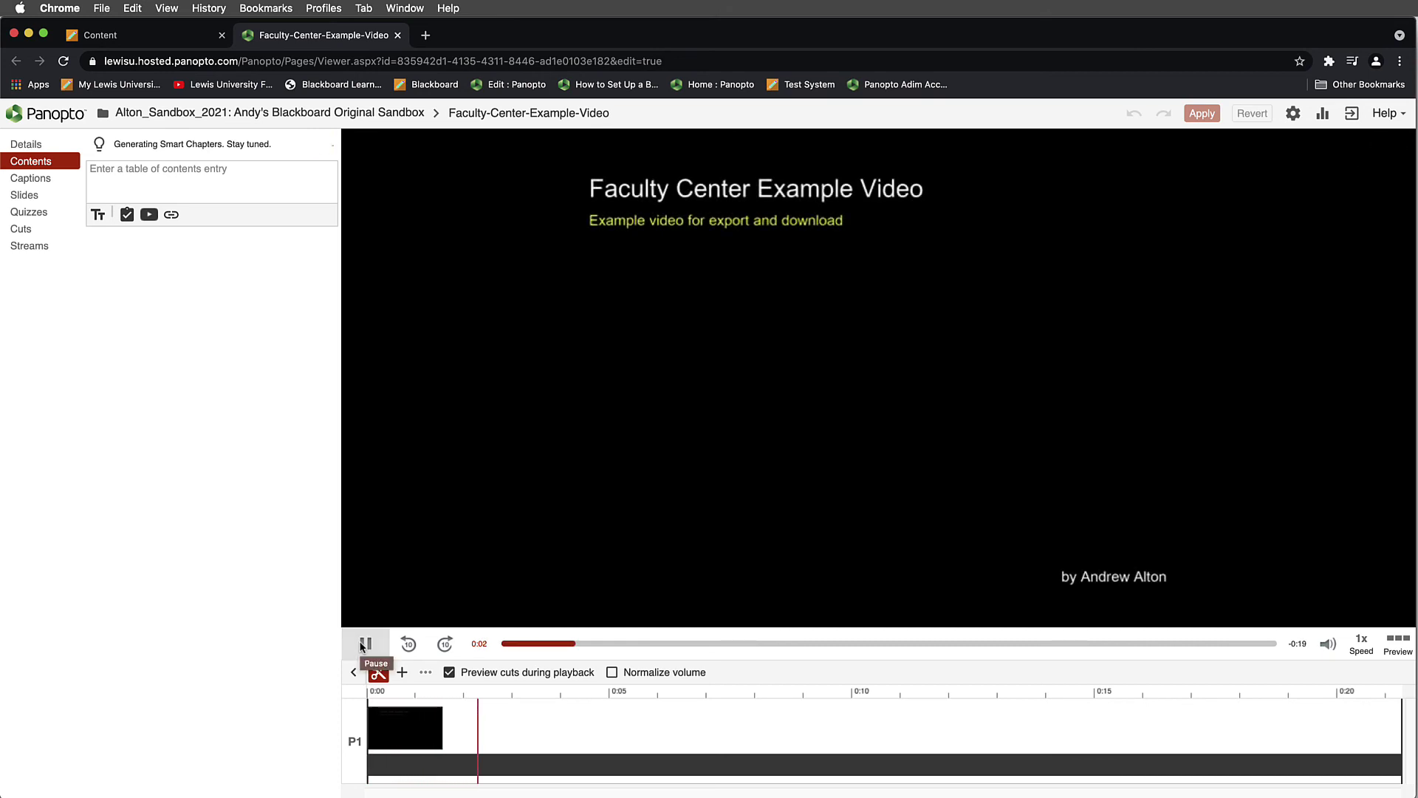
click(364, 644)
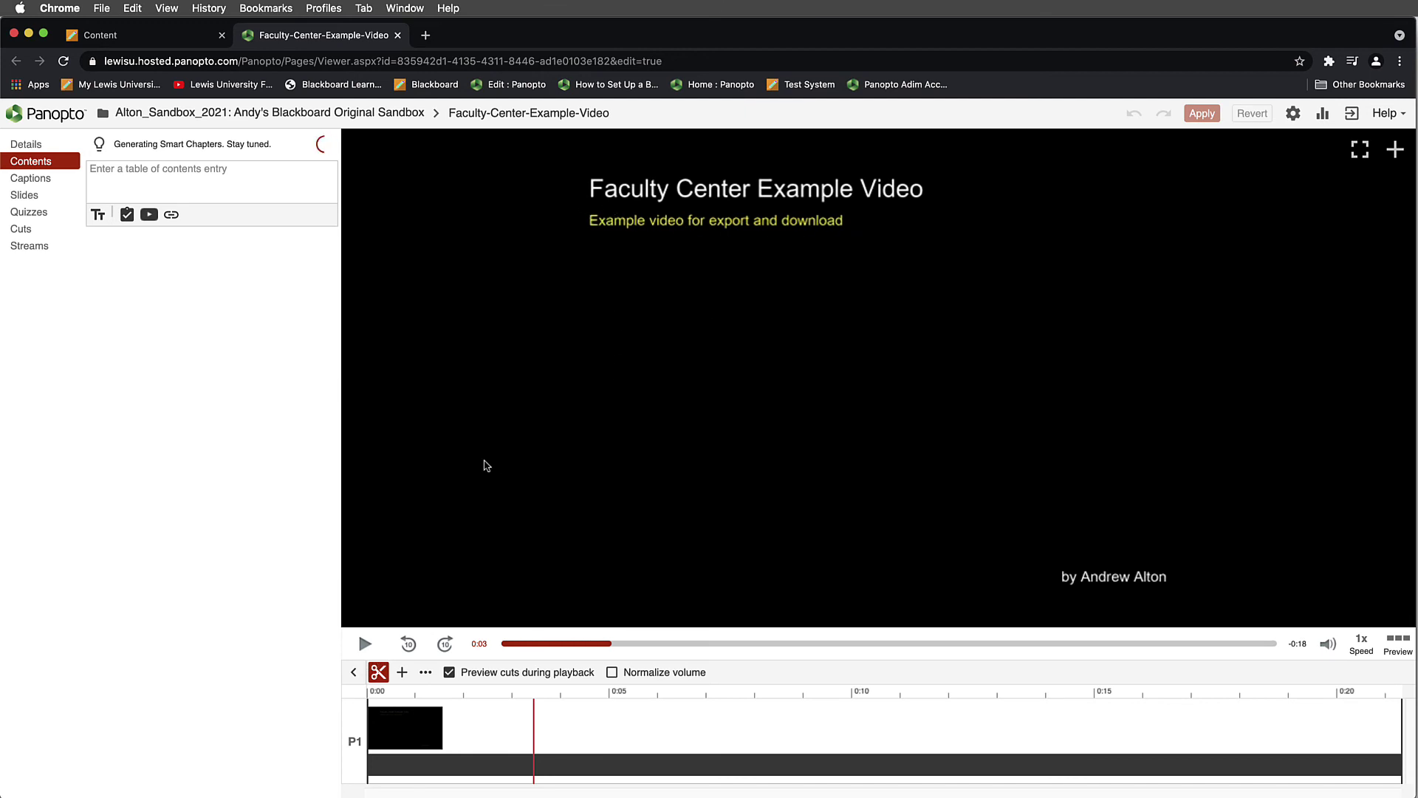
click(363, 644)
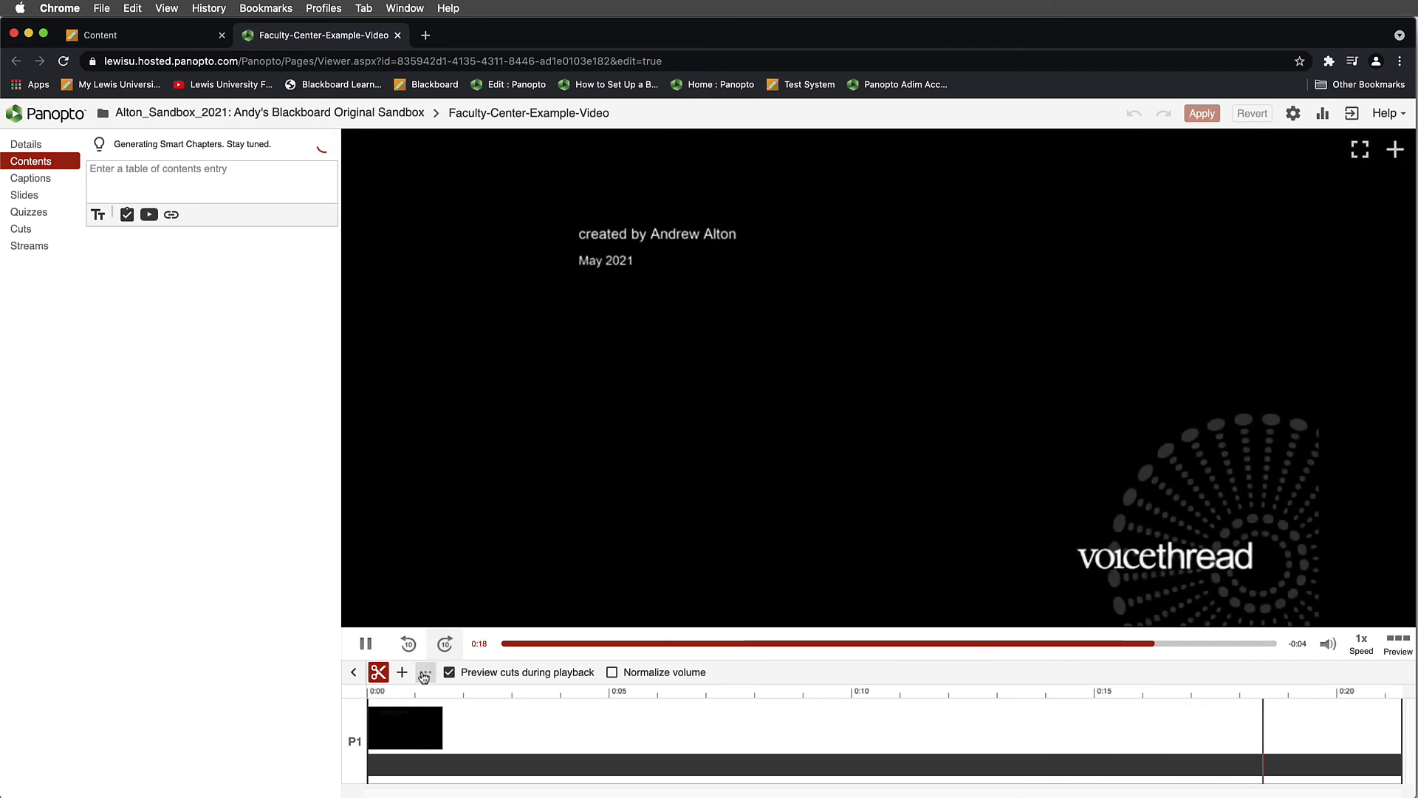
click(365, 644)
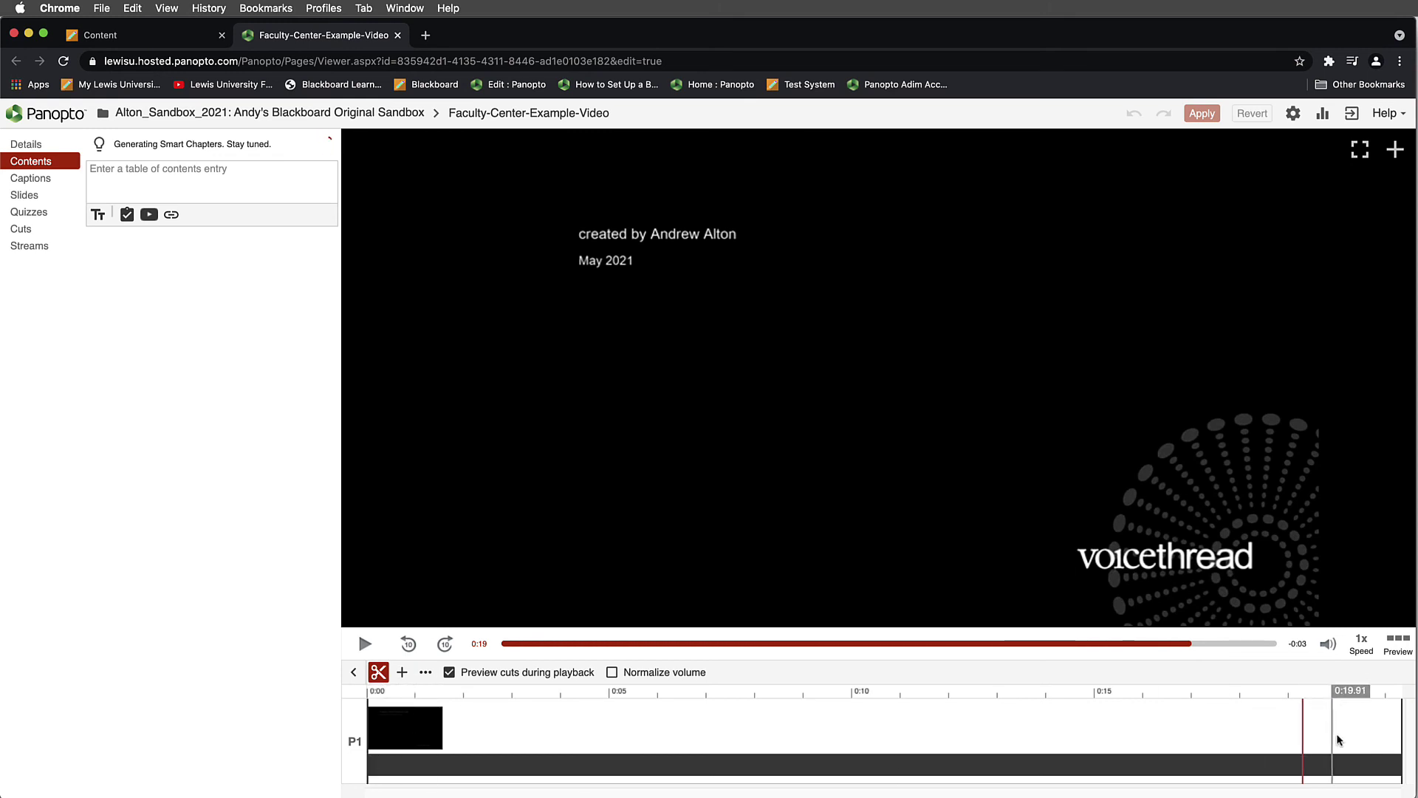
Trim the video's ending back to about 0:17 and cut its opening up to about 0:03.
drag(1402, 757, 1204, 757)
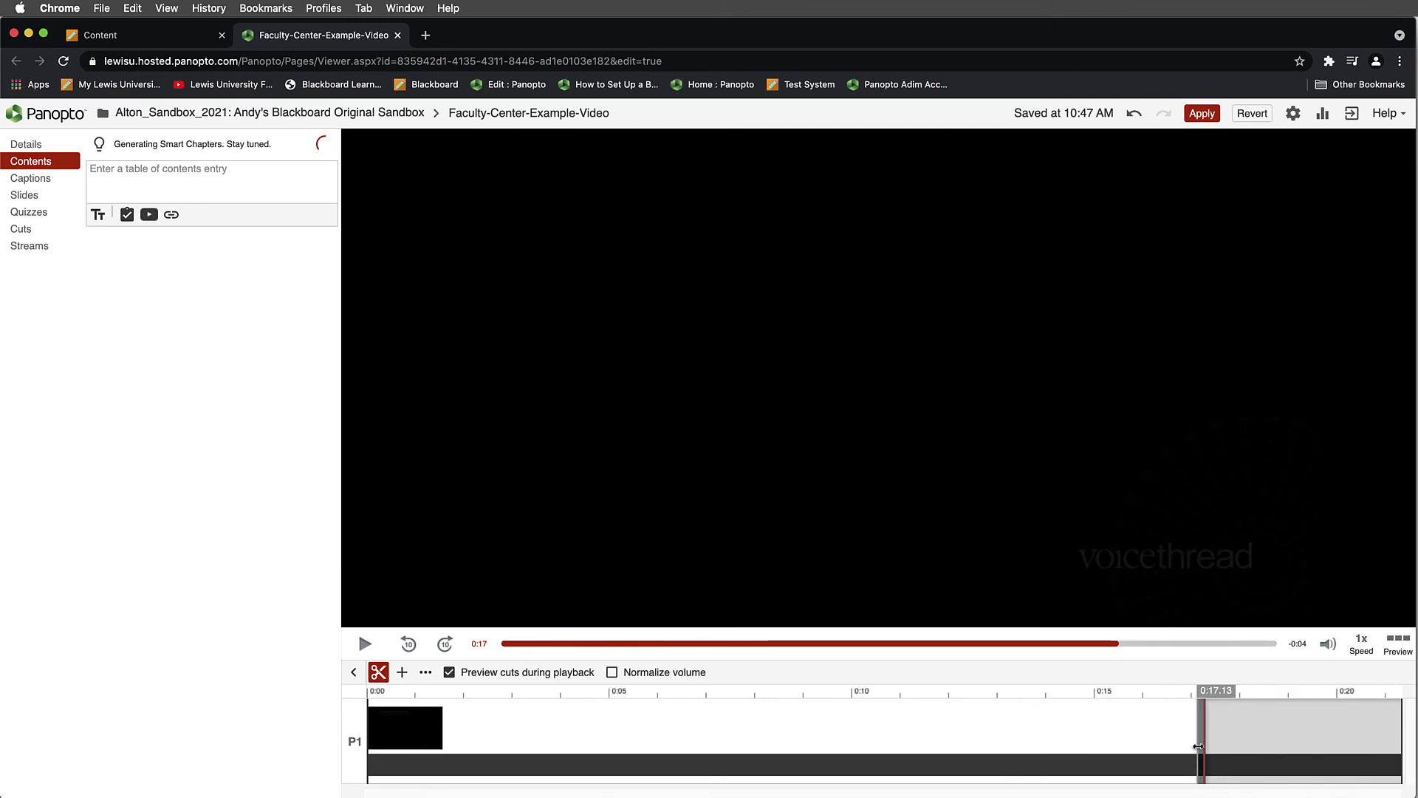
drag(1204, 750, 1172, 750)
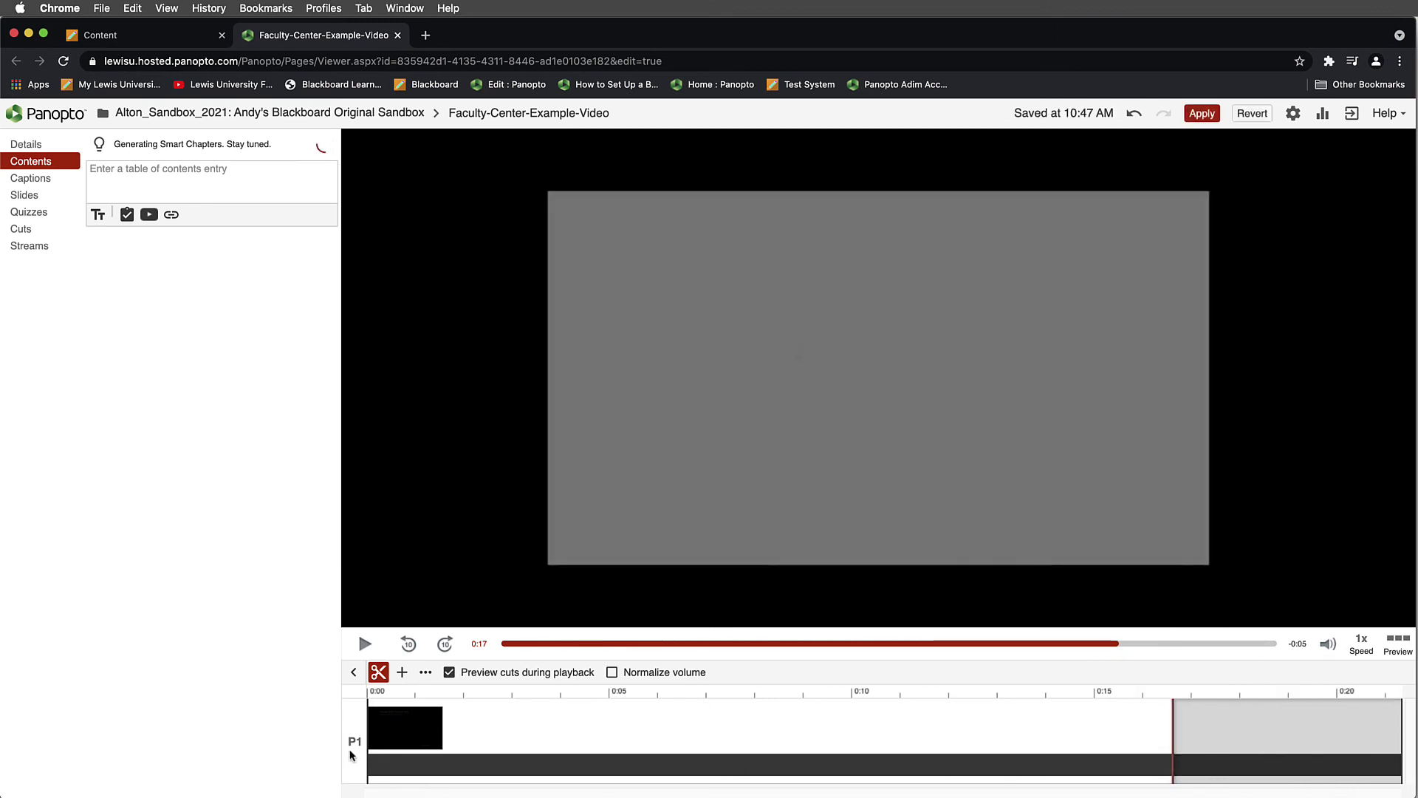
drag(368, 757, 534, 754)
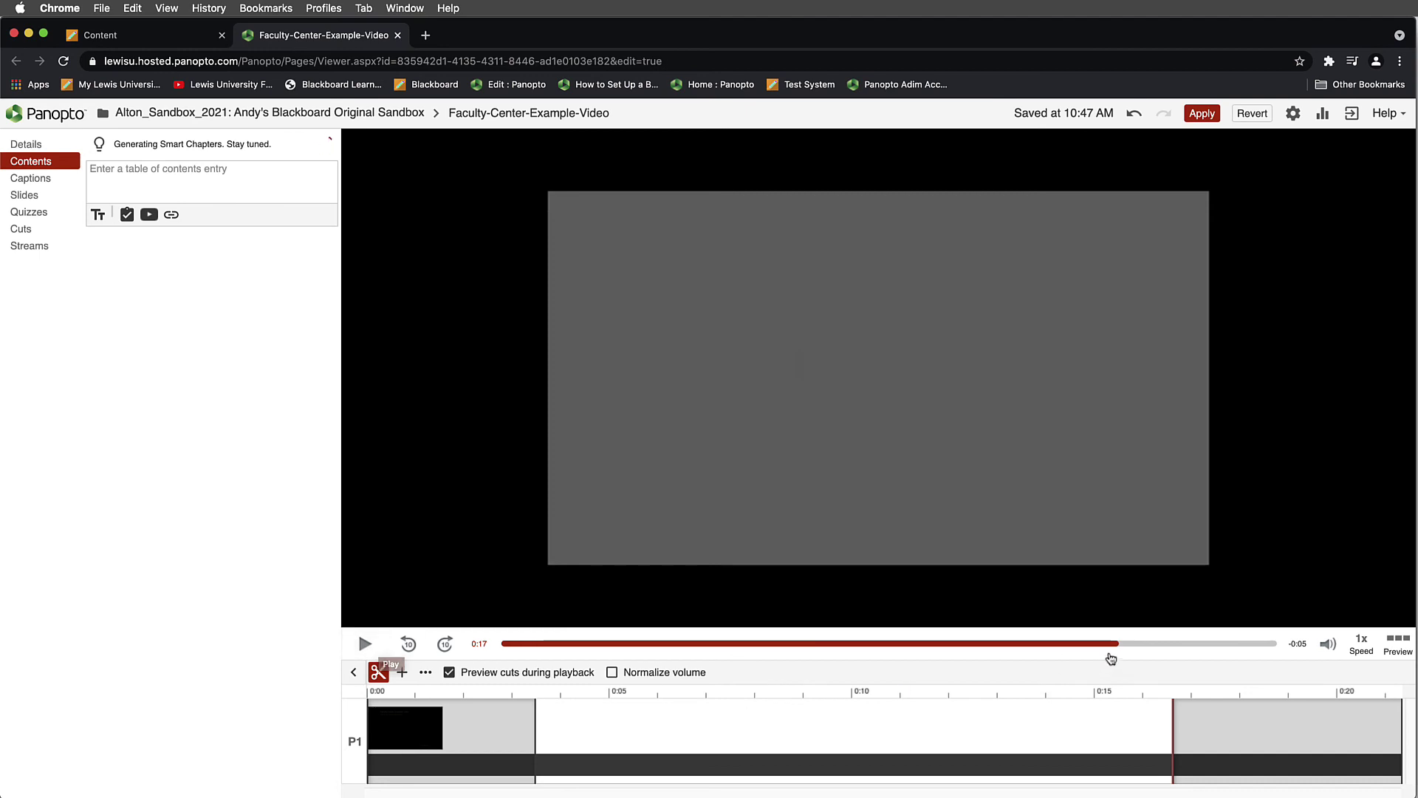
Preview the trimmed video from the beginning and extend the opening cut to 0:05.
drag(1124, 643, 503, 645)
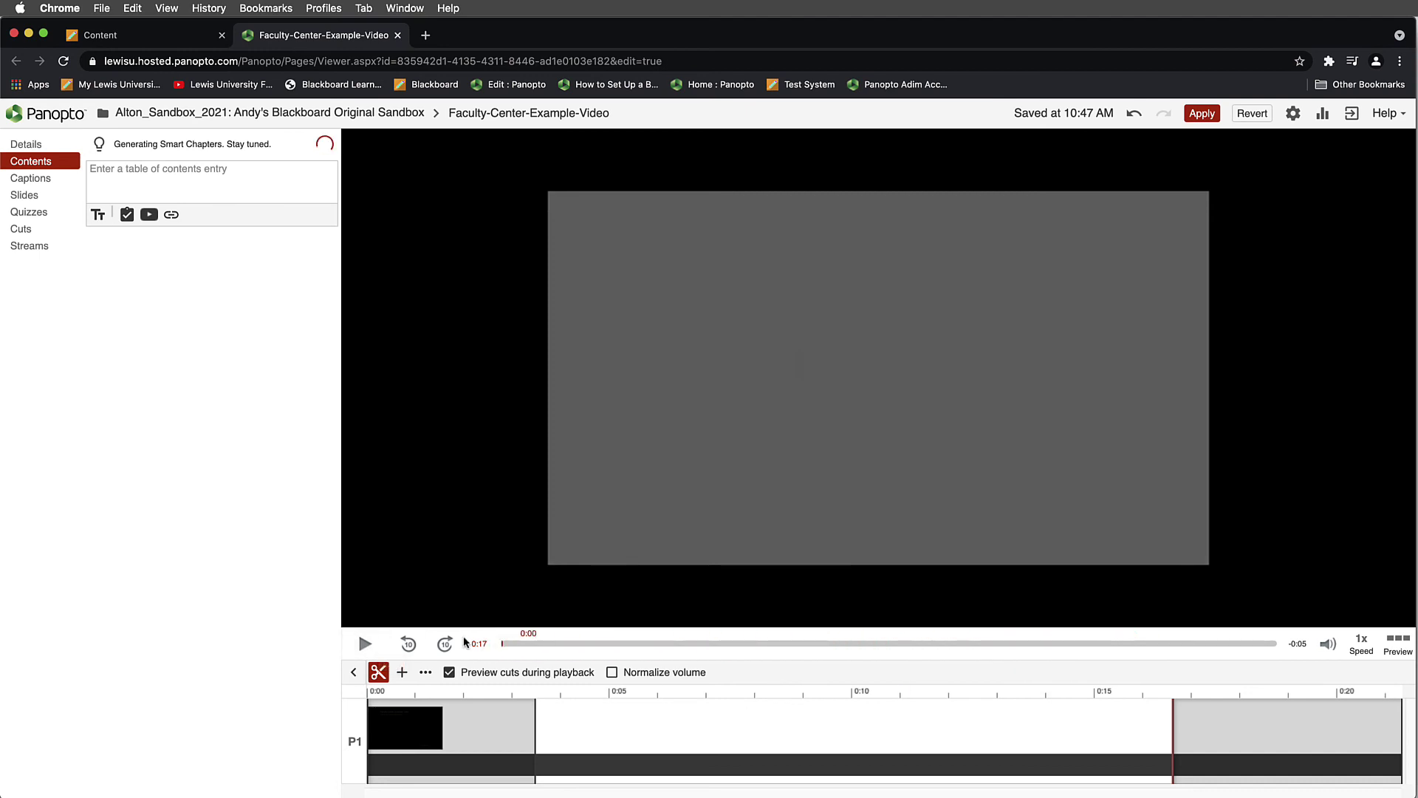
click(364, 644)
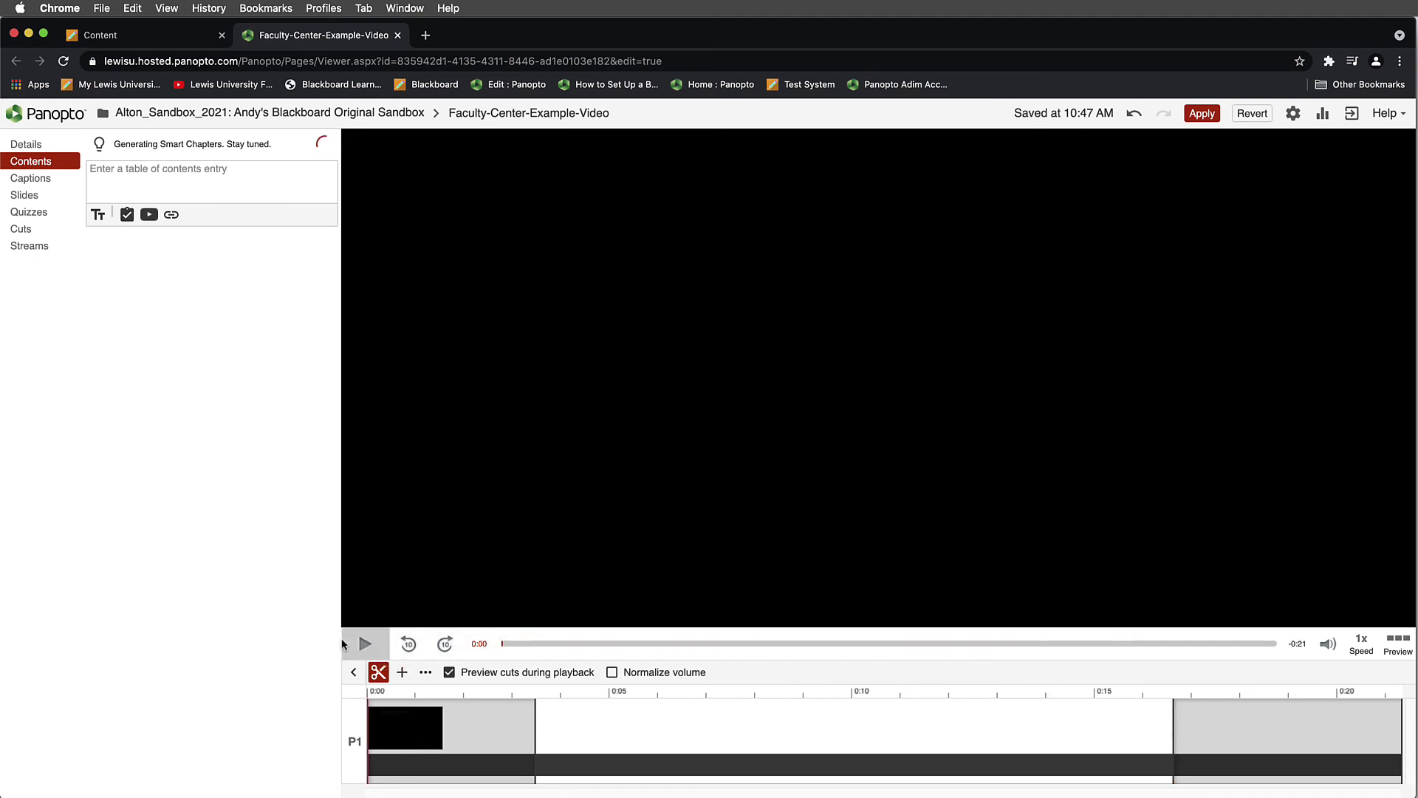
click(365, 644)
drag(535, 761, 608, 754)
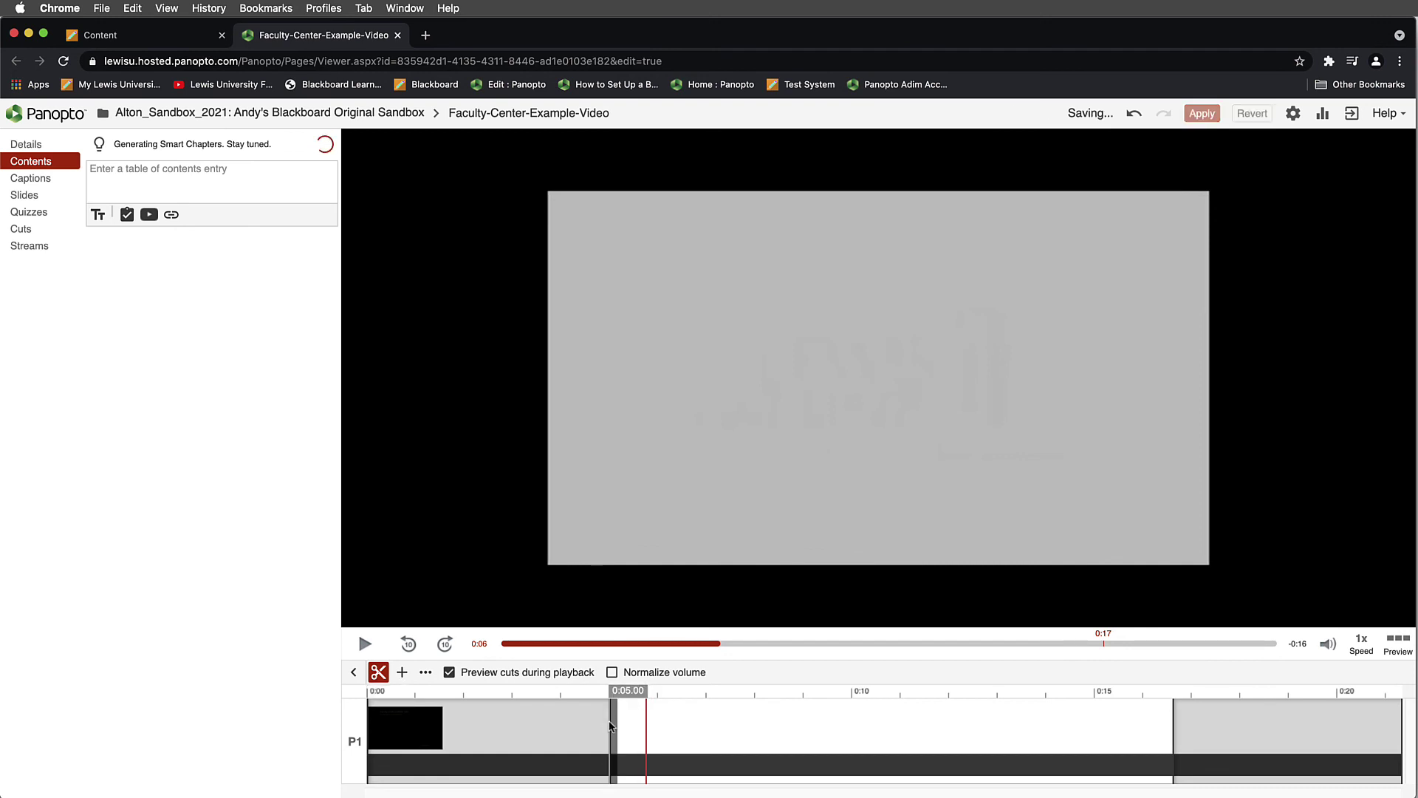
Play the trimmed video from its start to check the opening cut at 0:05, and pause shortly before the ending cut.
drag(609, 721, 610, 726)
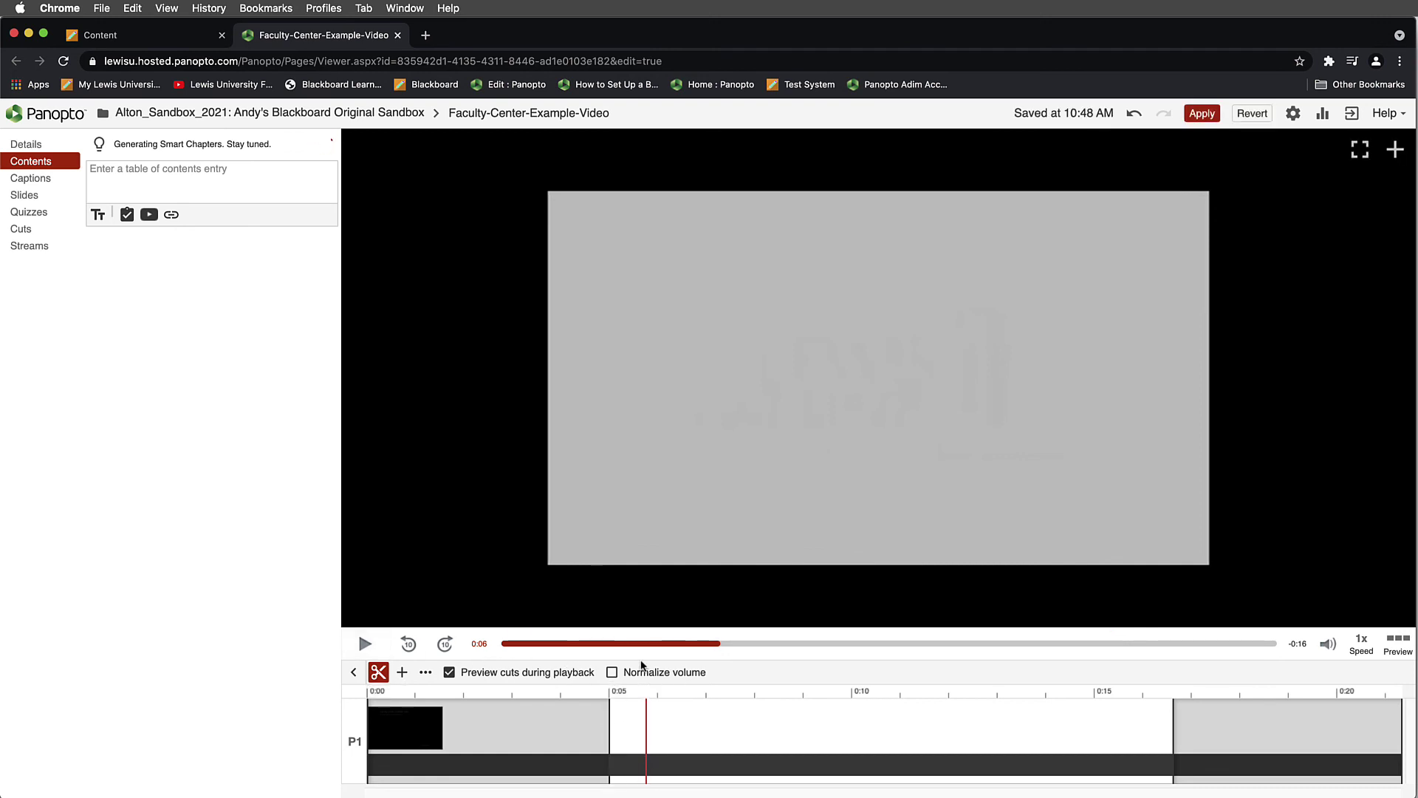
drag(725, 643, 480, 647)
click(353, 643)
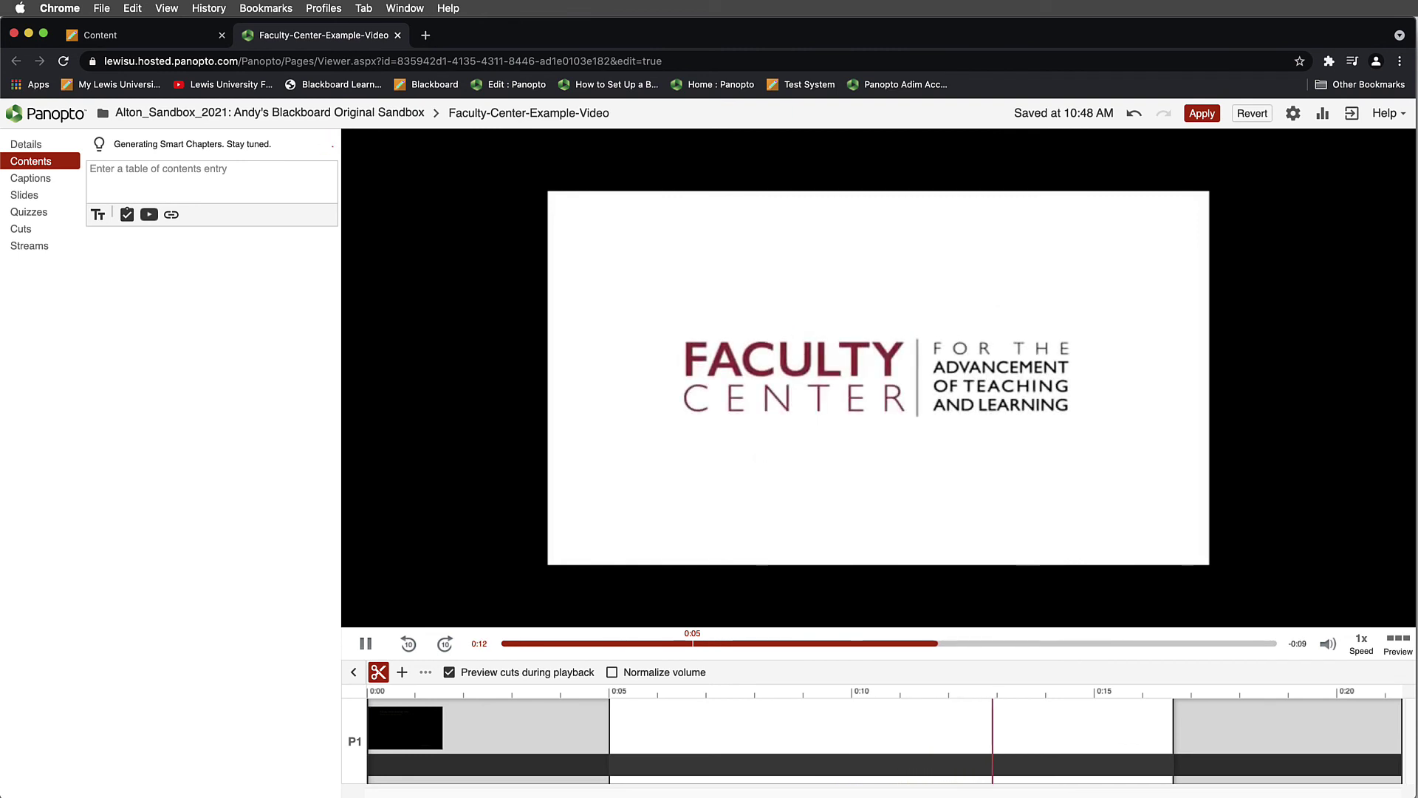
click(365, 643)
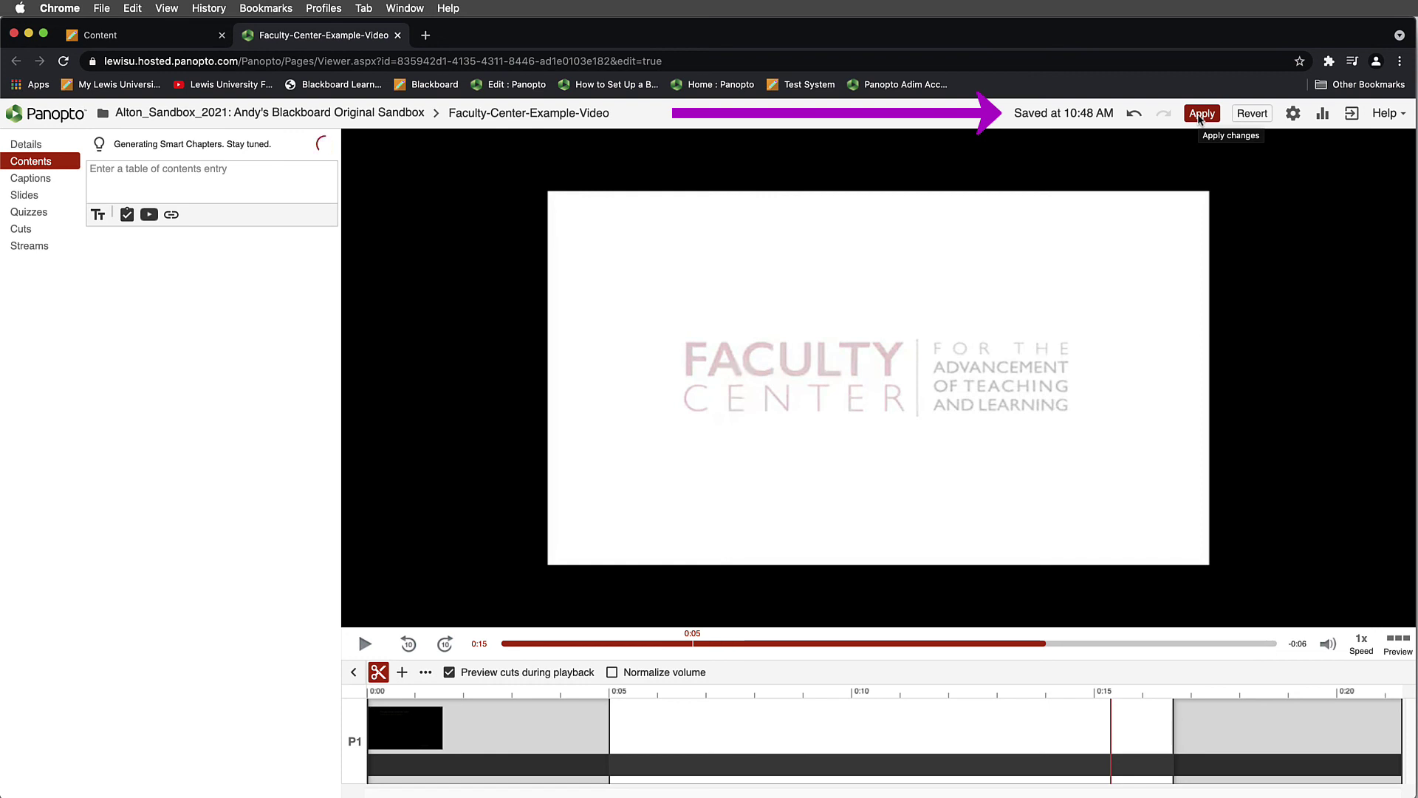
Apply the cuts to Faculty-Center-Example-Video, close the editor, and highlight the notice about the page refreshing.
click(1200, 114)
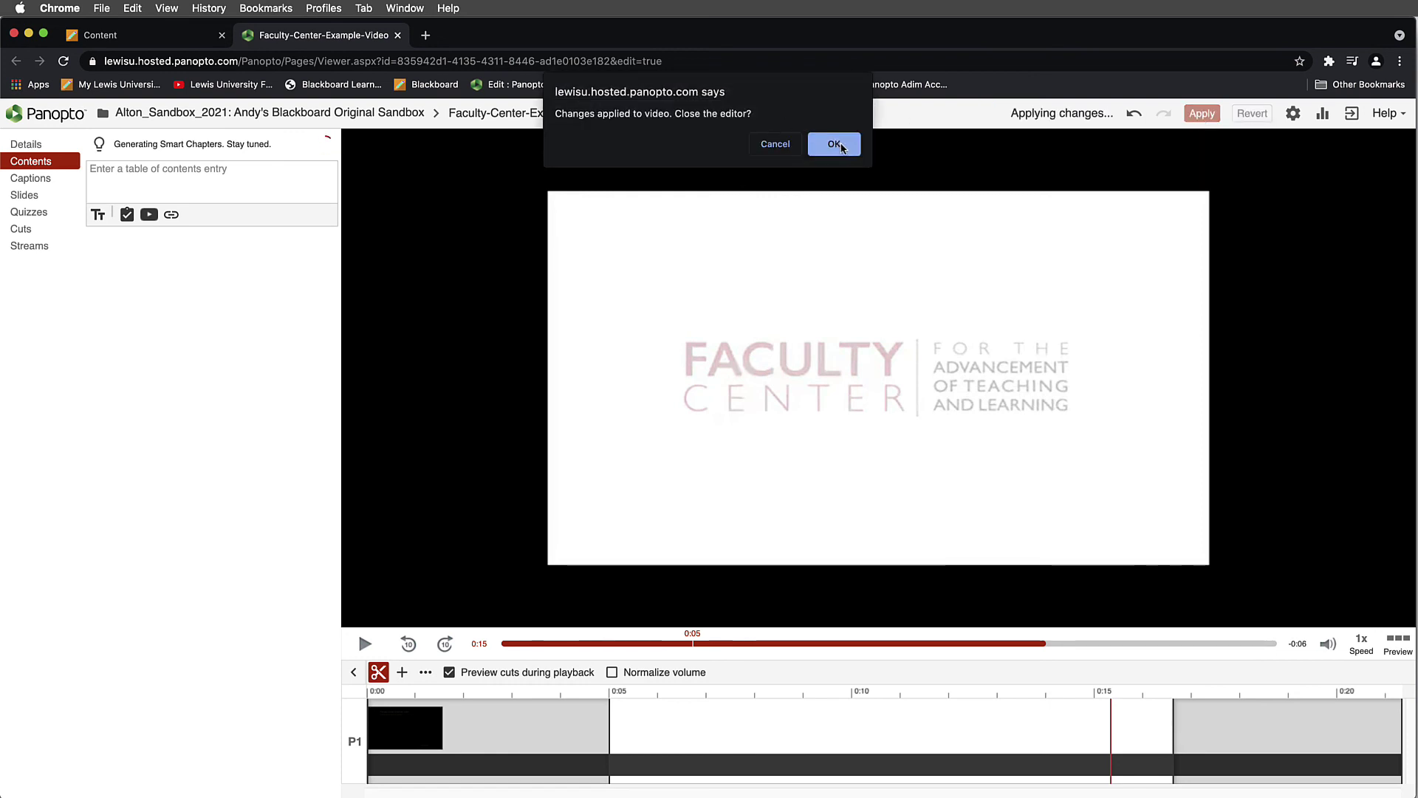
click(834, 144)
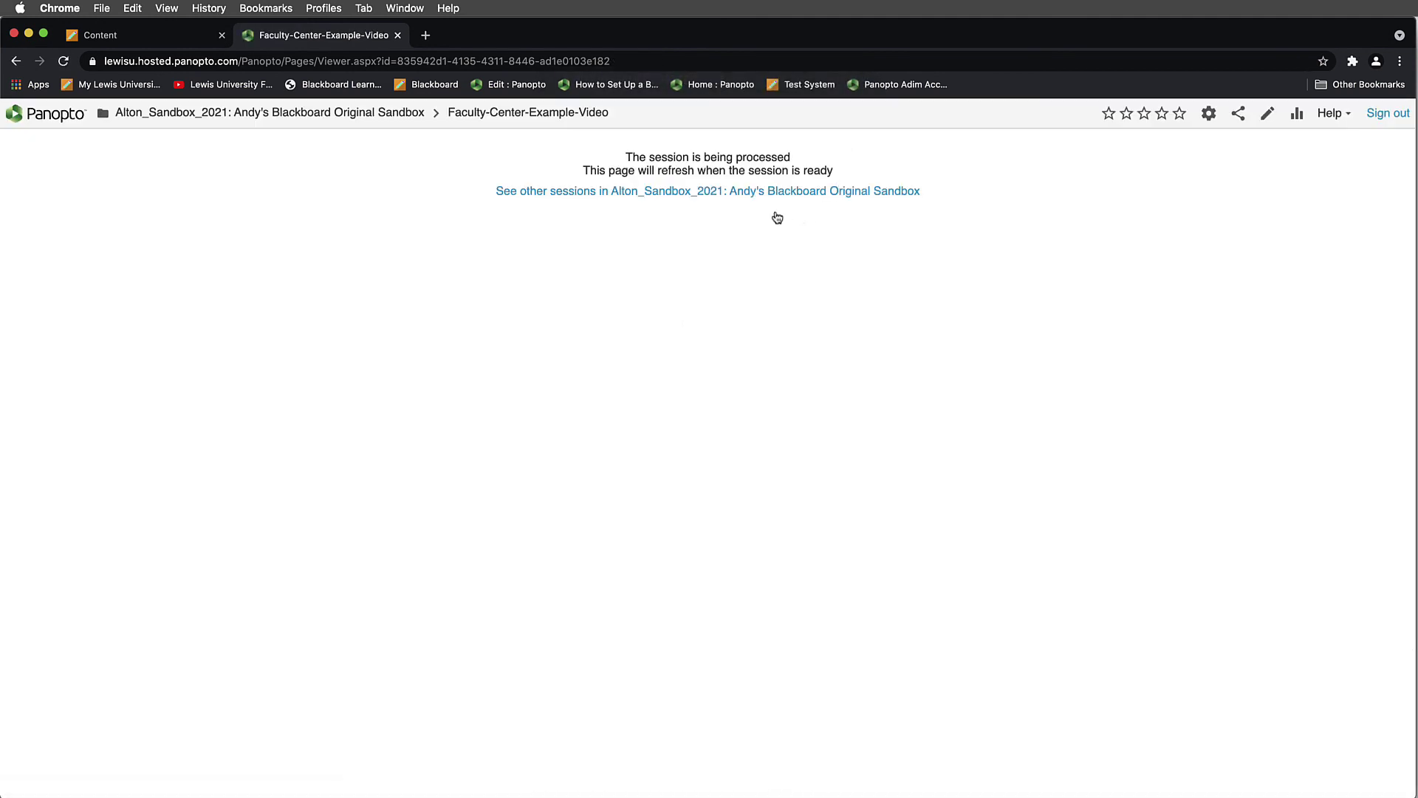
drag(581, 170, 839, 178)
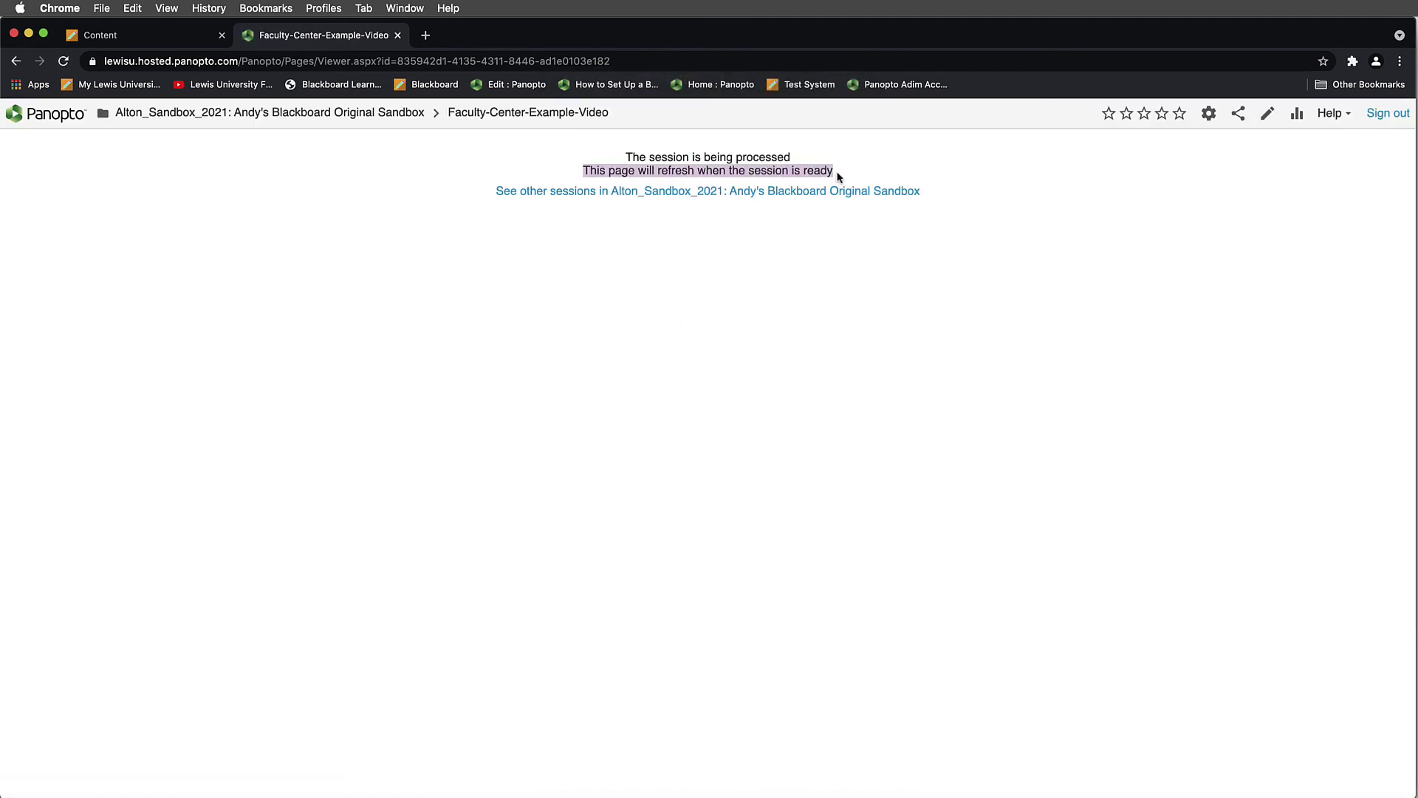